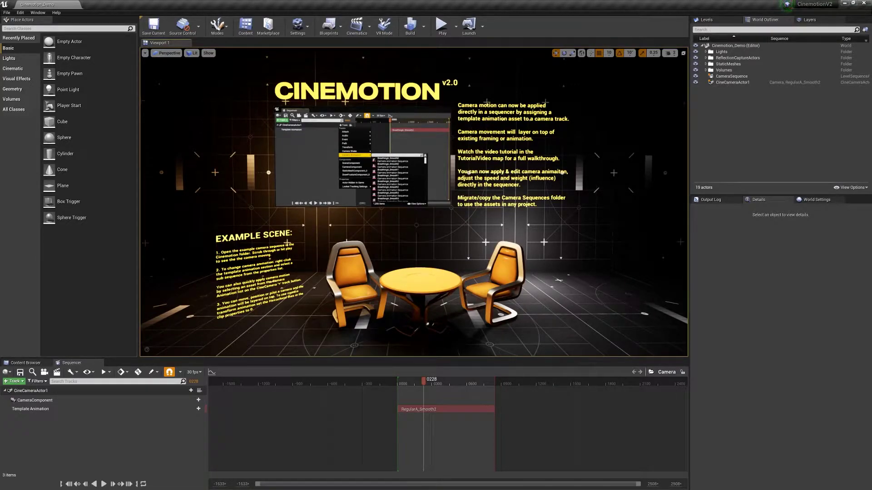
# Open the Cinemotion_Demo level from the Cinemotion folder, play it in the viewport and stop the simulation
pyautogui.moveTo(414, 202); pyautogui.dragTo(393, 145, button='right')
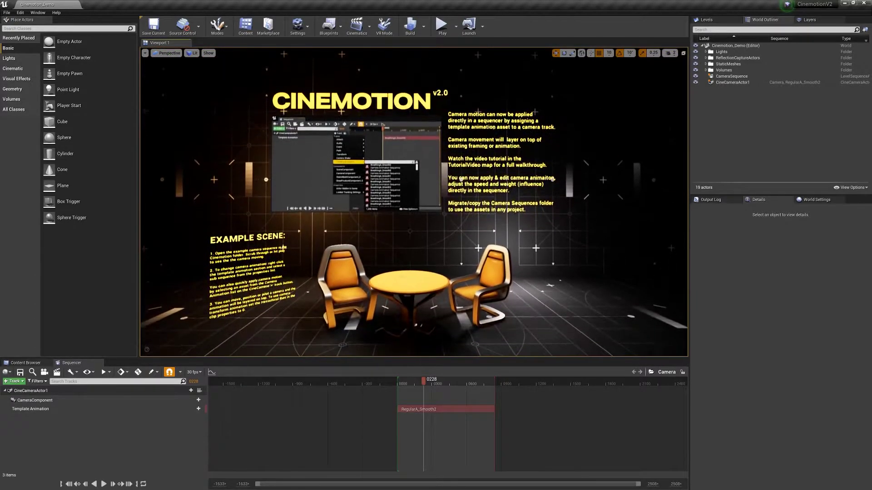
pyautogui.click(25, 363)
pyautogui.doubleClick(247, 435)
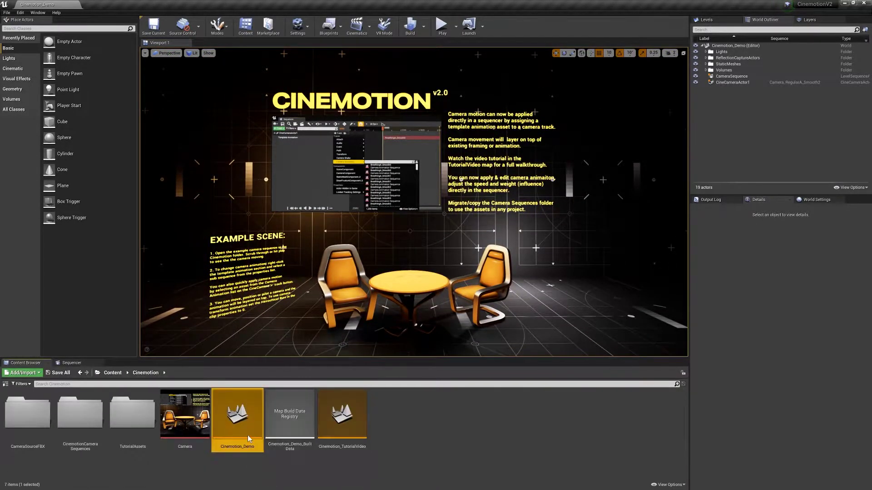
pyautogui.click(441, 25)
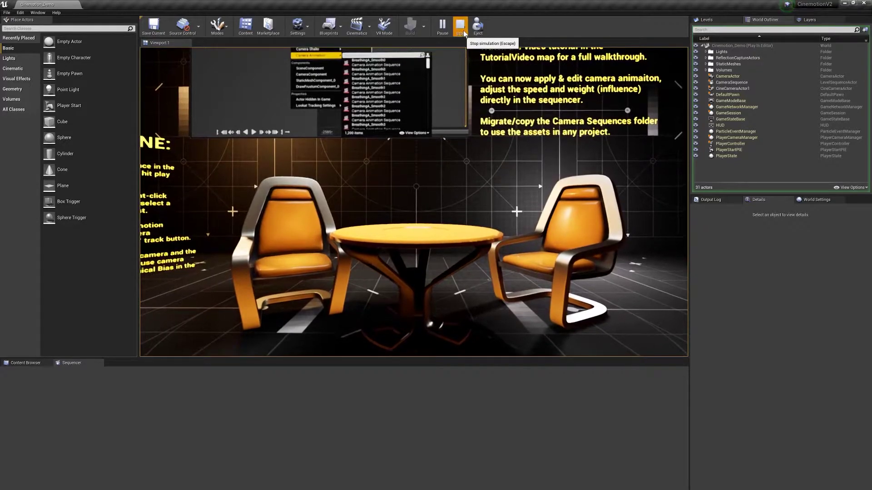
pyautogui.click(463, 30)
# Select the CameraSequence actor in the scene and open the Camera level sequence from the Cinemotion folder
pyautogui.moveTo(440, 171); pyautogui.dragTo(488, 183, button='right')
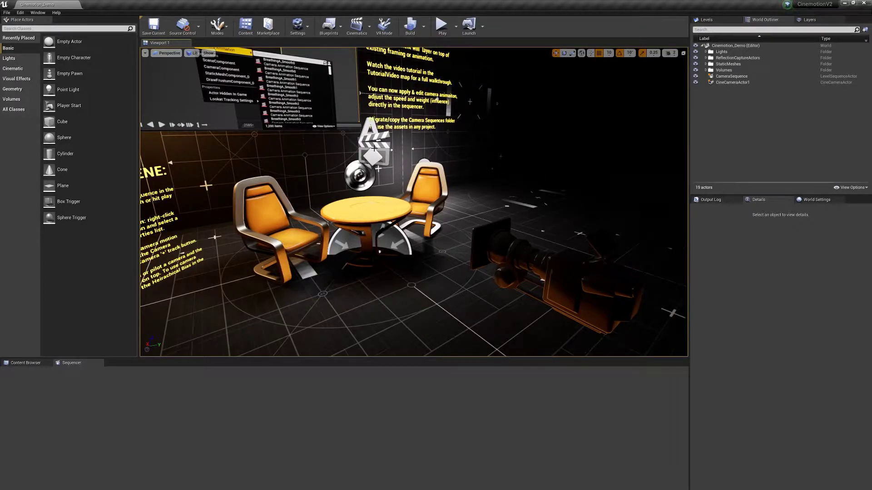
pyautogui.click(374, 148)
pyautogui.click(26, 363)
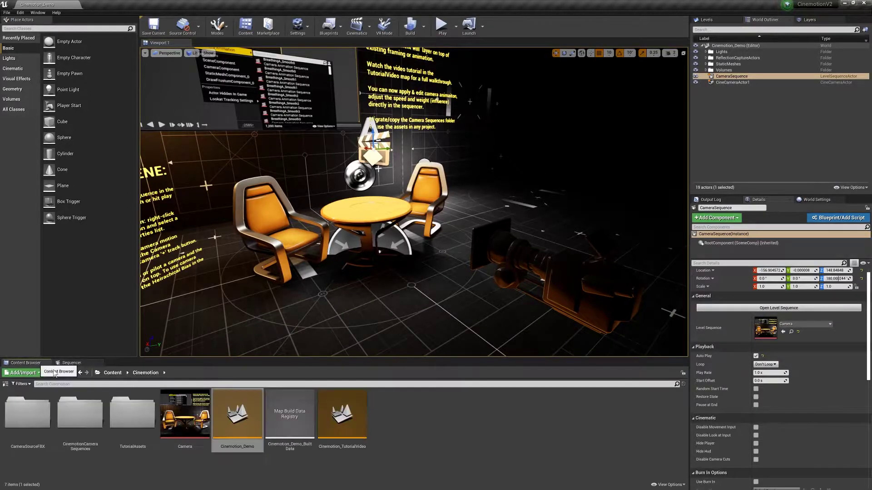
pyautogui.doubleClick(173, 421)
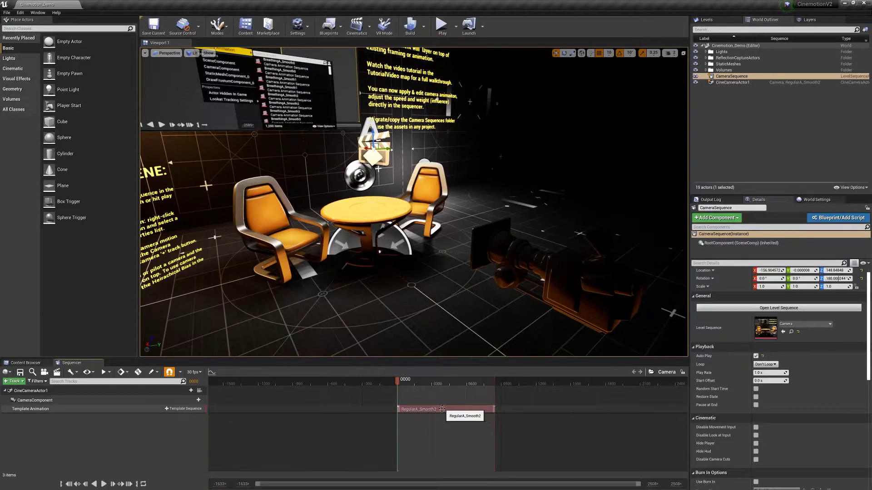
# Lock CineCameraActor1 to the viewport and scrub through the RegularA_Smooth2 camera animation
pyautogui.moveTo(427, 382)
pyautogui.mouseDown()
pyautogui.moveTo(405, 383)
pyautogui.moveTo(441, 380)
pyautogui.mouseUp()
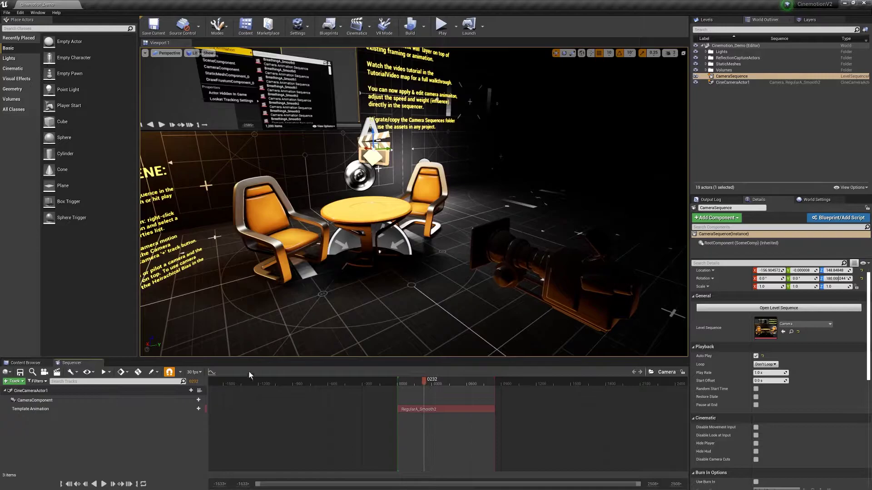
pyautogui.click(200, 391)
pyautogui.moveTo(408, 381); pyautogui.dragTo(448, 382)
pyautogui.click(437, 410)
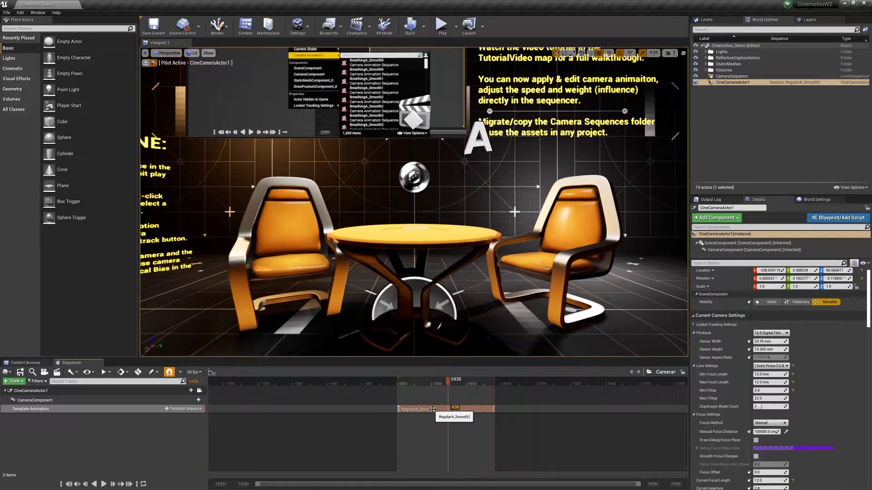
pyautogui.click(173, 410)
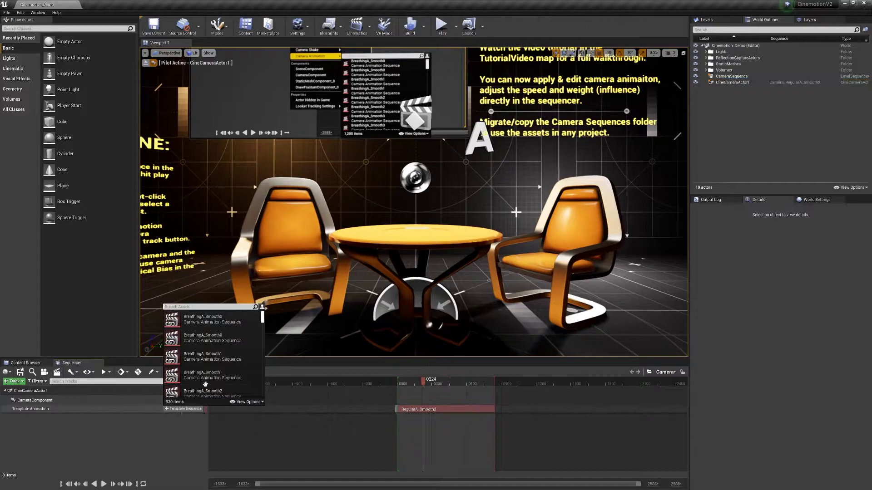
pyautogui.scroll(-4, 205, 384)
pyautogui.click(327, 416)
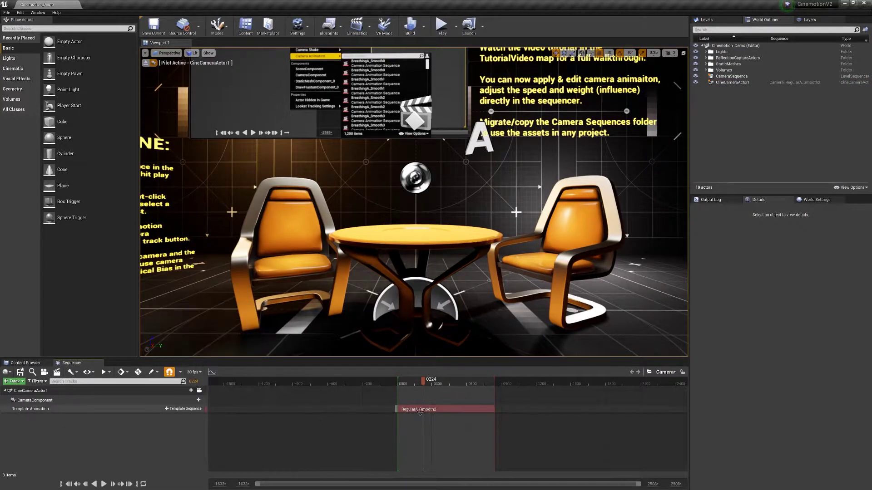
# Duplicate the RegularA_Smooth2 section on the Template Animation track, shift the sections, and delete the extra one
pyautogui.keyDown('alt'); pyautogui.moveTo(417, 410); pyautogui.dragTo(479, 410); pyautogui.keyUp('alt')
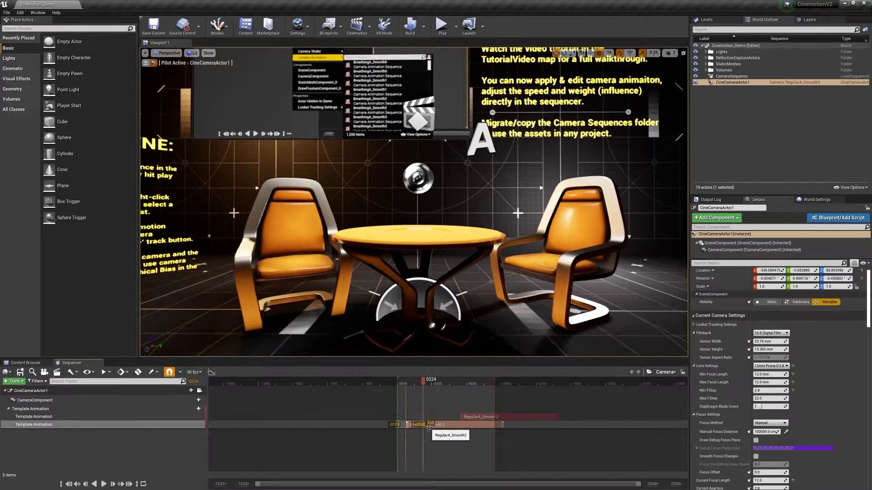
pyautogui.click(424, 425)
pyautogui.click(466, 417)
pyautogui.press('Delete')
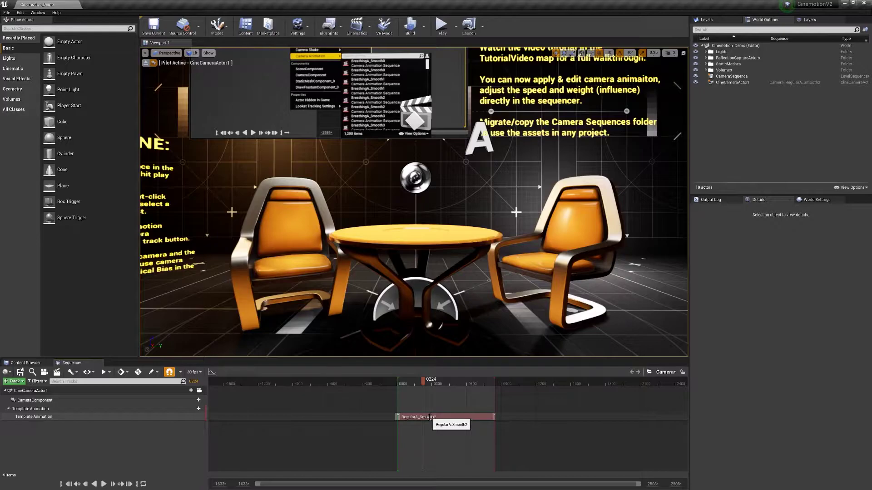
# Play the sequence and change the RegularA_Smooth2 section's Sub Sequence to TiltDownToLevelB_Smooth3
pyautogui.press('space')
pyautogui.rightClick(429, 417)
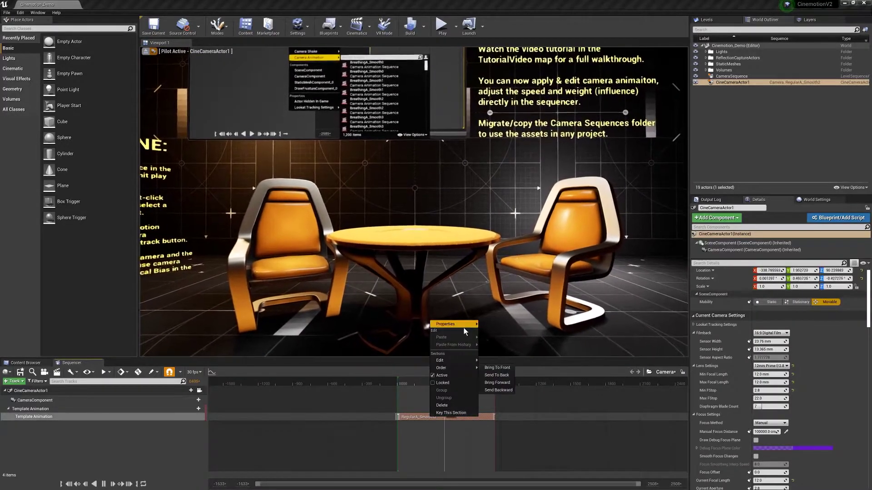
pyautogui.moveTo(464, 328)
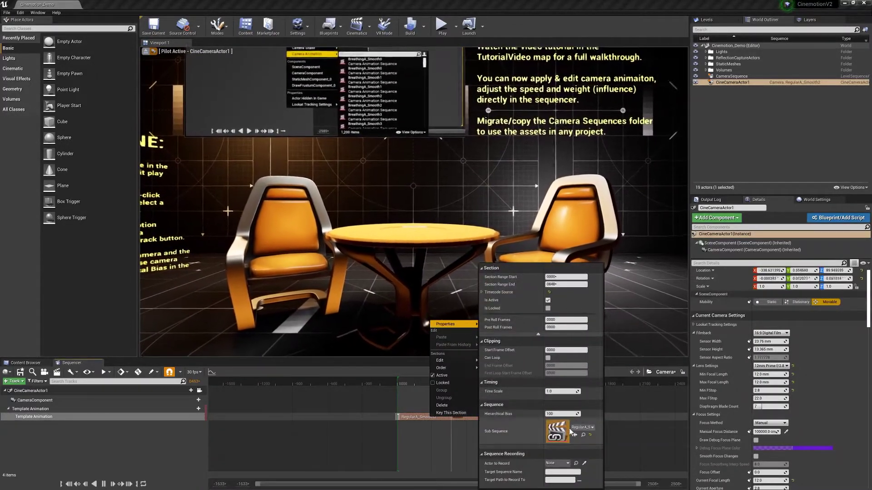
pyautogui.click(576, 427)
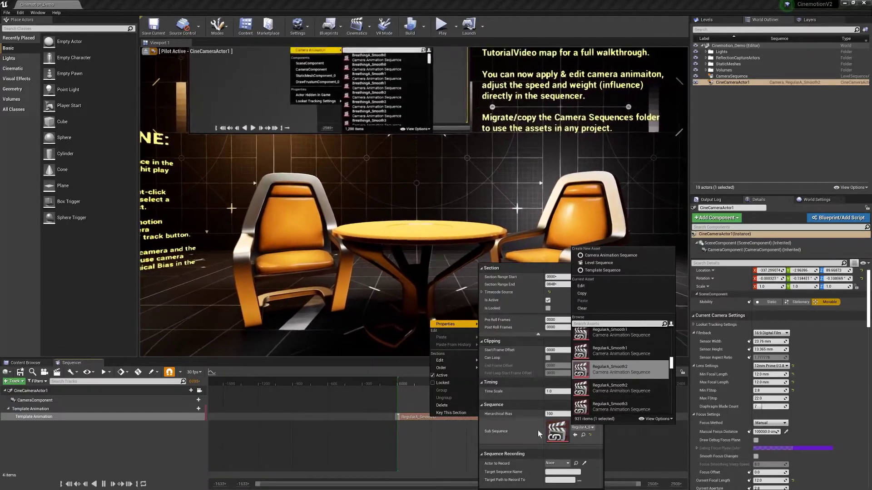
pyautogui.scroll(-1, 608, 371)
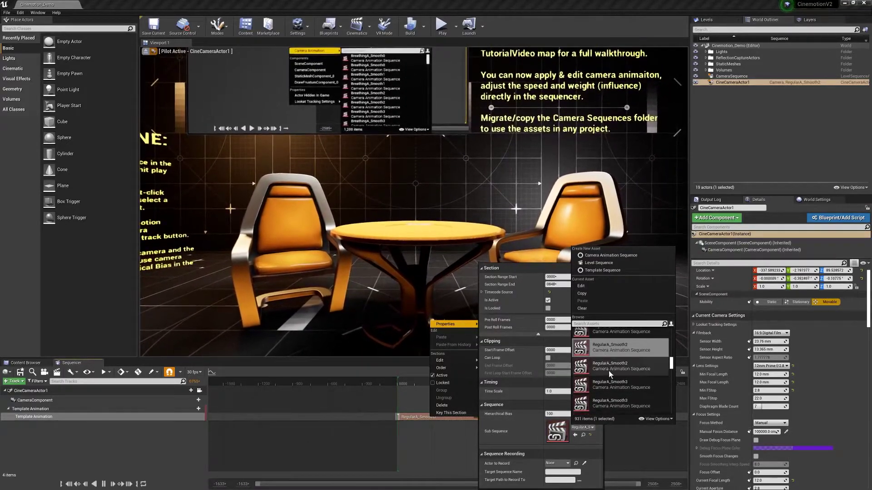
pyautogui.click(604, 402)
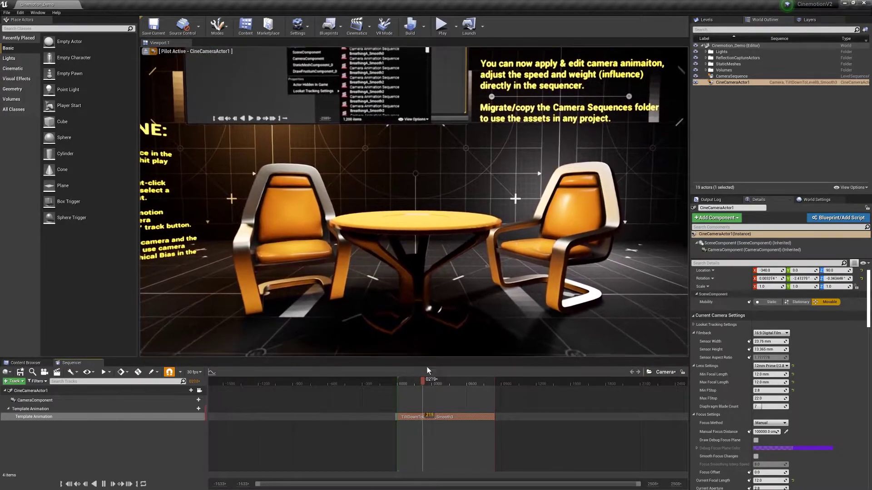
# Preview the tilt-down camera animation and delete the whole Template Animation track from CineCameraActor1
pyautogui.click(427, 380)
pyautogui.click(63, 417)
pyautogui.click(36, 410)
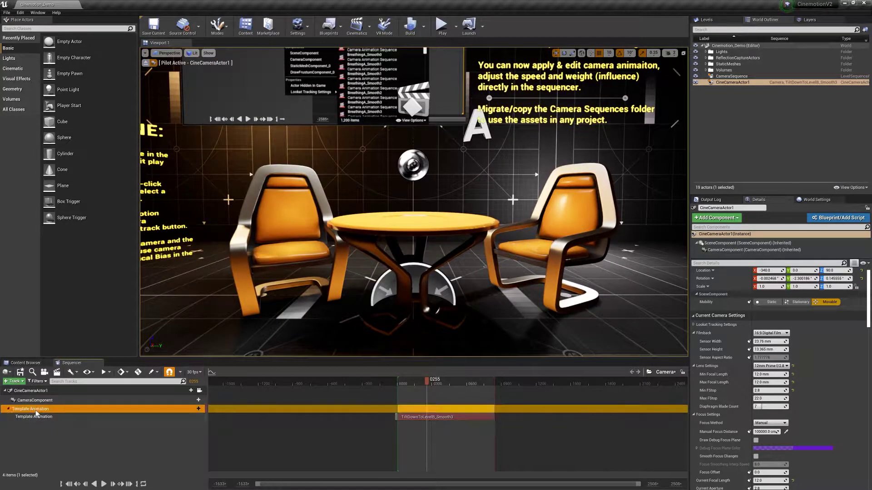
pyautogui.press('Delete')
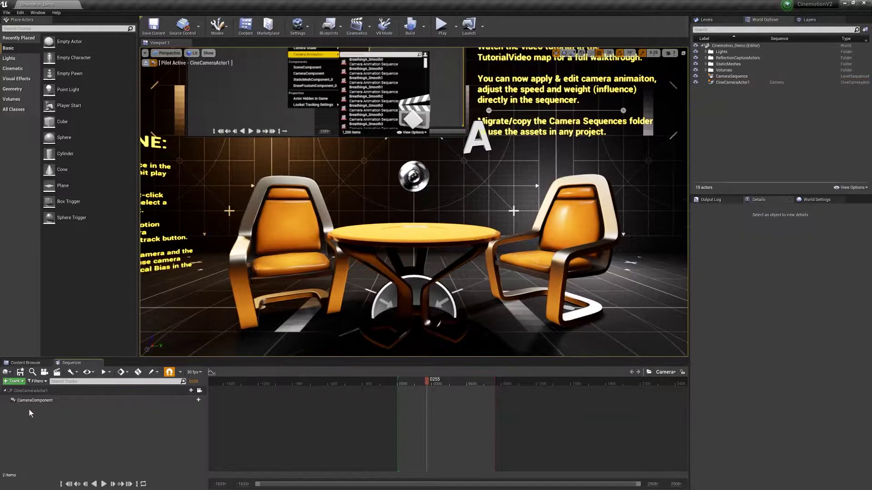
# Add a Camera Animation track to CineCameraActor1 using the BreathingB_Smooth3 sequence
pyautogui.click(188, 391)
pyautogui.moveTo(203, 323)
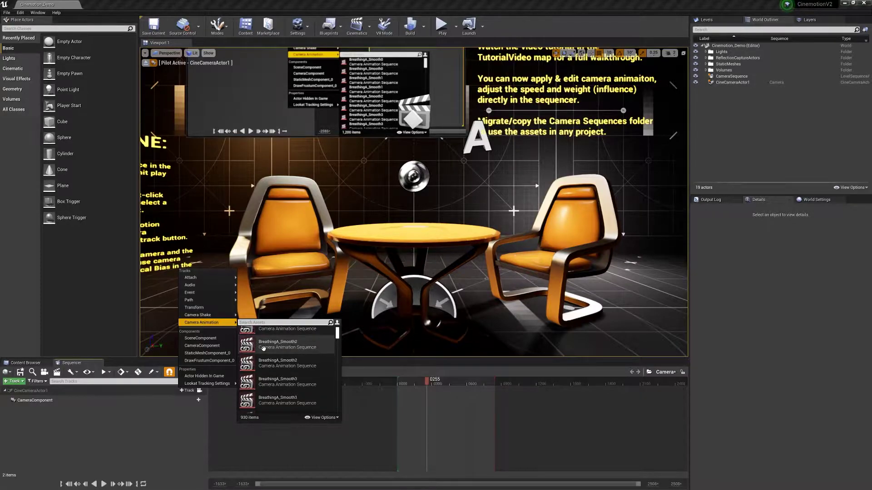
pyautogui.scroll(-5, 262, 357)
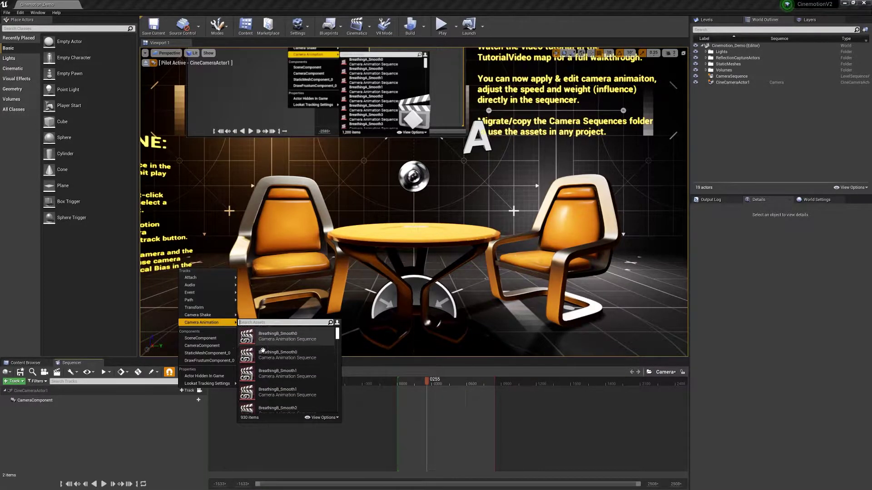
pyautogui.scroll(-2, 261, 362)
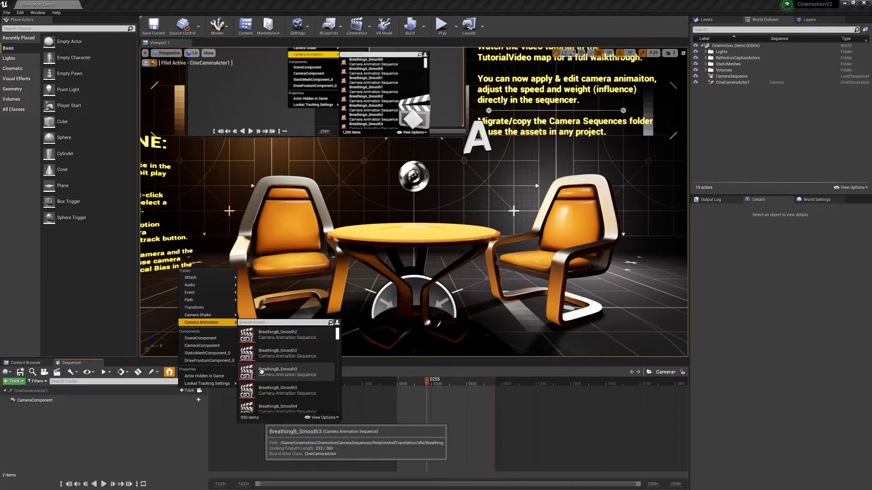
pyautogui.click(261, 372)
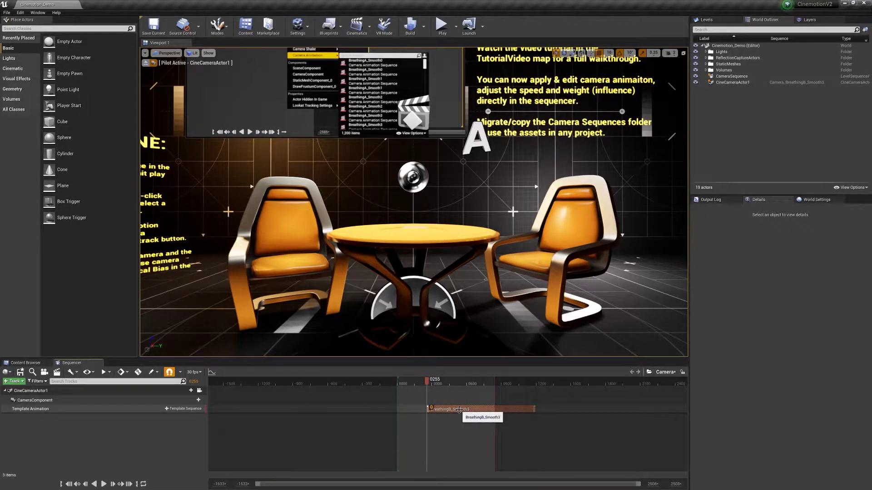
# Move the BreathingB_Smooth3 section to the start of the sequence at frame 0 and play it back
pyautogui.moveTo(459, 410); pyautogui.dragTo(399, 385)
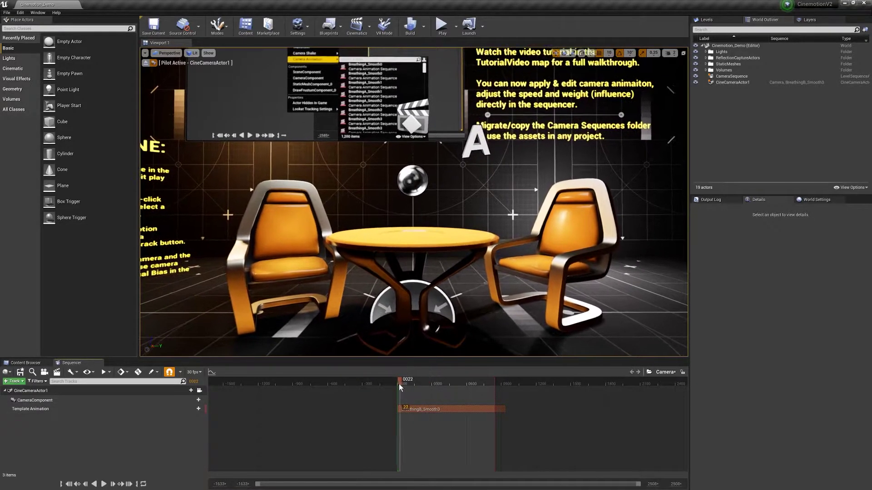
pyautogui.press('space')
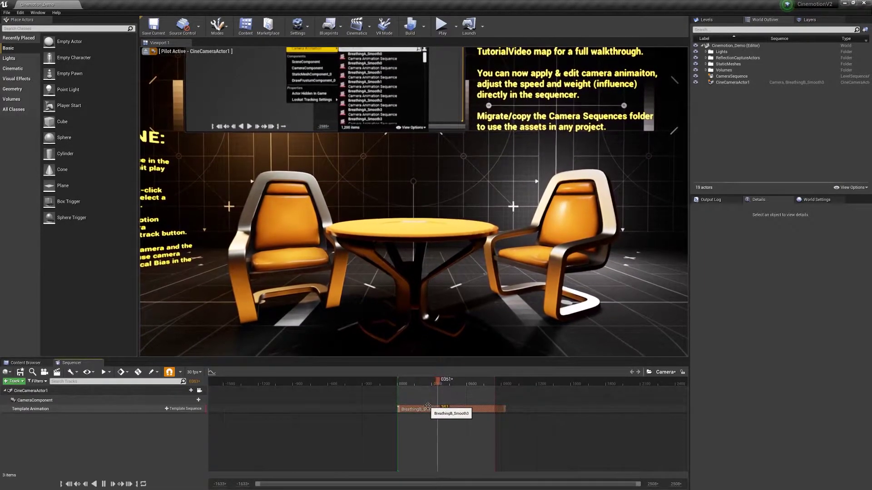
pyautogui.press('space')
# Duplicate the BreathingB_Smooth3 section so the copy overlaps it from about frame 492, and extend the playback range to the copy's end
pyautogui.moveTo(417, 410); pyautogui.dragTo(476, 408)
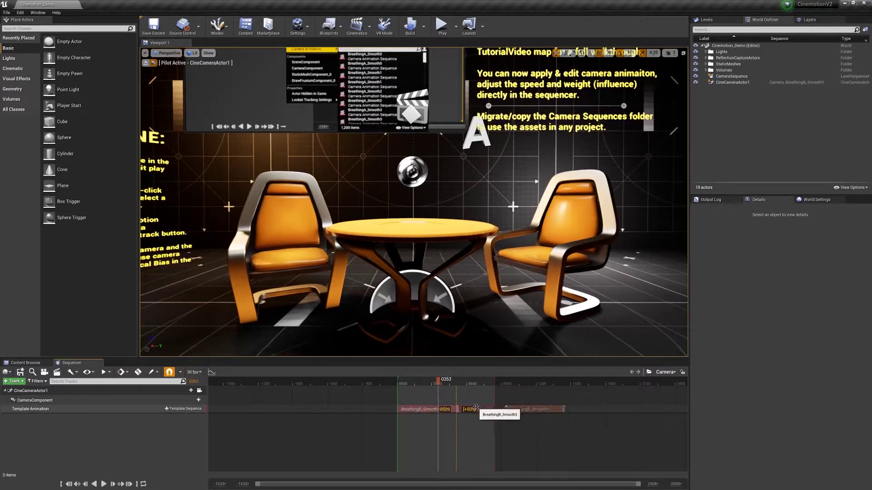
pyautogui.click(451, 384)
pyautogui.press('space')
pyautogui.moveTo(494, 381); pyautogui.dragTo(562, 381)
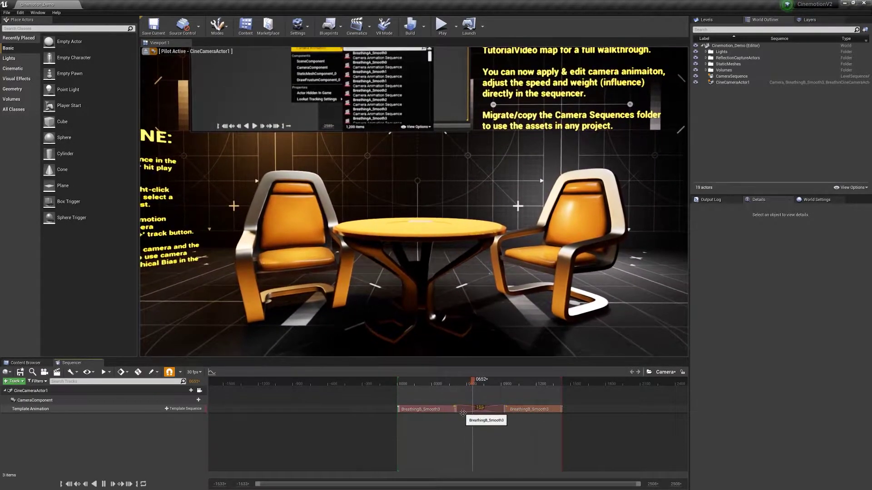
# Switch the second section's Sub Sequence to another BreathingB smooth variation and play the blend between the two sections
pyautogui.rightClick(514, 409)
pyautogui.moveTo(527, 317)
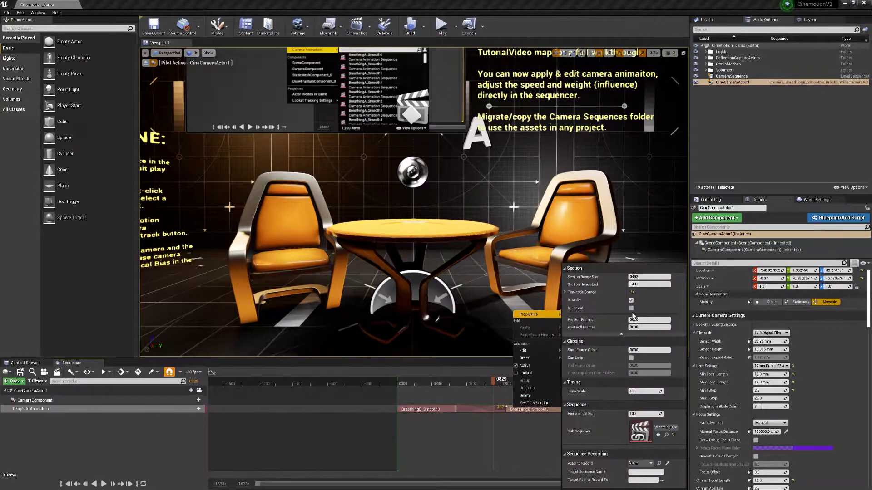
pyautogui.click(666, 428)
pyautogui.scroll(2, 681, 382)
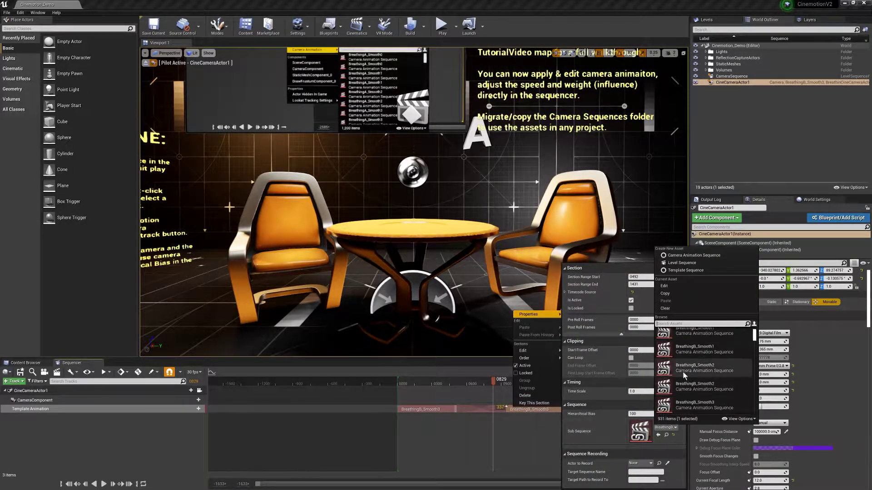
pyautogui.click(690, 345)
pyautogui.click(458, 380)
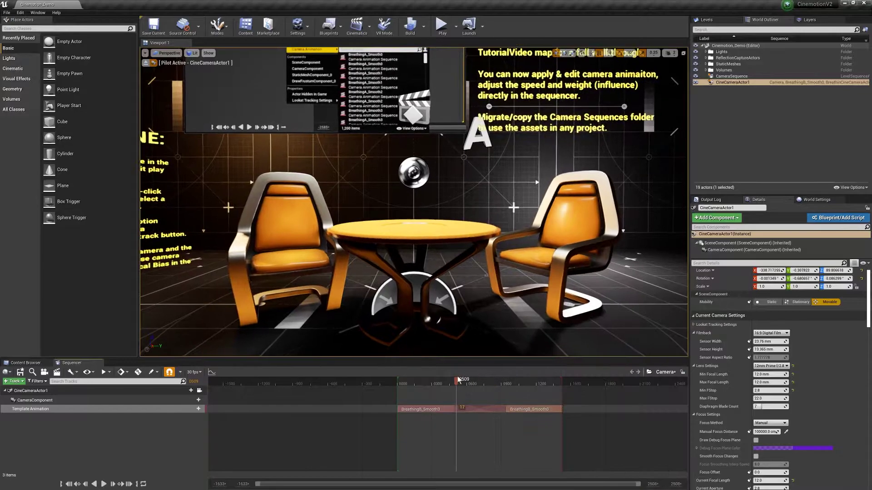
pyautogui.press('space')
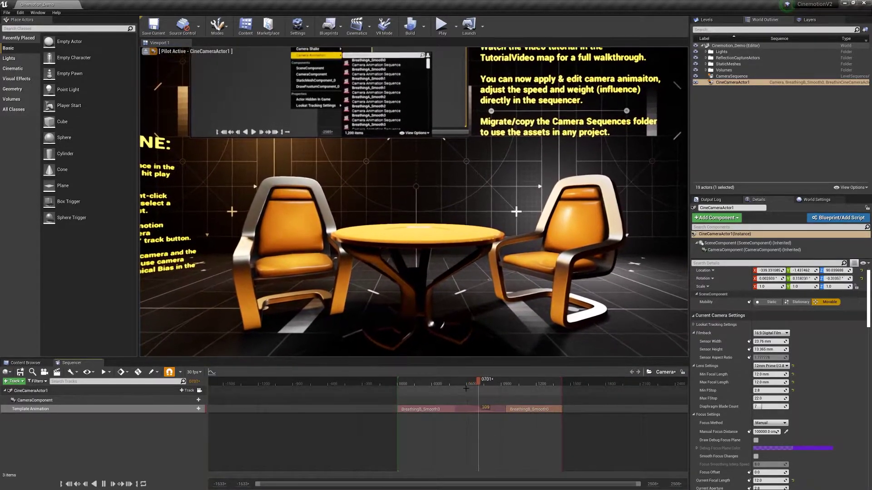
# Change the Time Scale of the BreathingB_Smooth3 section and play back the camera motion from about frame 226
pyautogui.moveTo(456, 385); pyautogui.dragTo(423, 386)
pyautogui.rightClick(458, 408)
pyautogui.moveTo(464, 317)
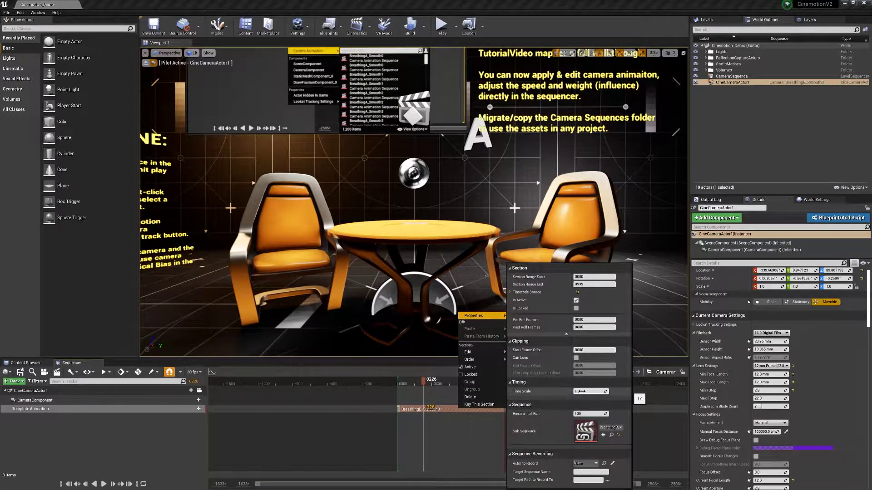
pyautogui.doubleClick(593, 391)
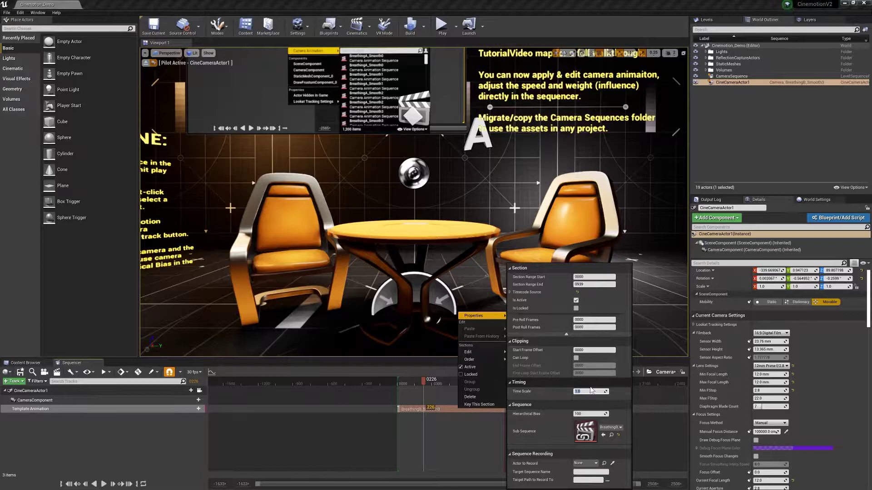
pyautogui.press('Return')
pyautogui.click(428, 383)
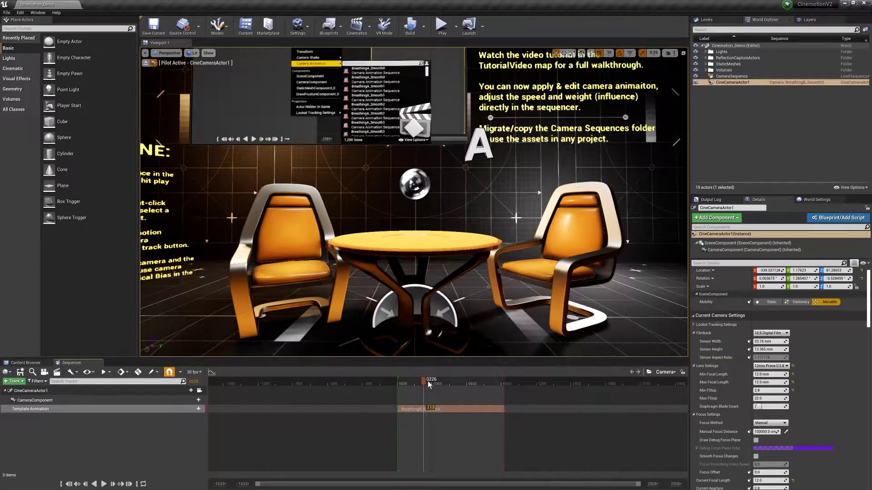
pyautogui.press('space')
# Set the Time Scale of the BreathingB_Smooth3 section to 1 and move the playhead back into the section
pyautogui.rightClick(444, 407)
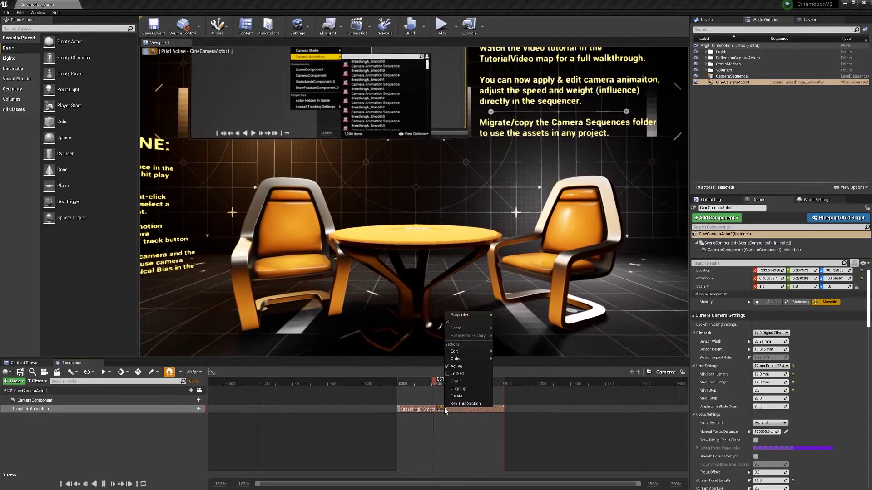
pyautogui.moveTo(476, 316)
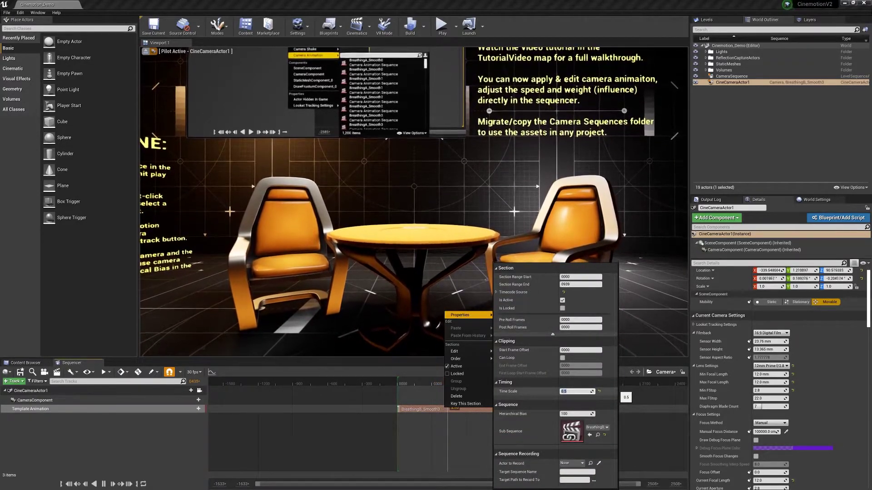
pyautogui.write('1')
pyautogui.press('Return')
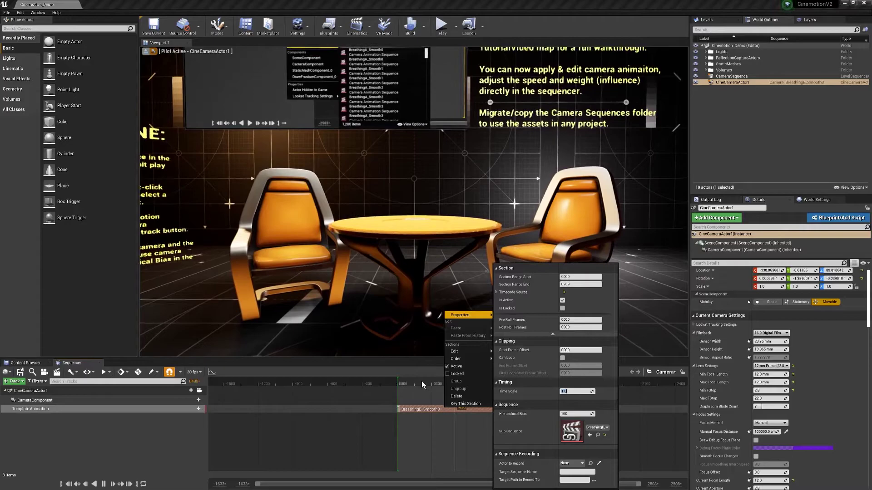
pyautogui.click(421, 381)
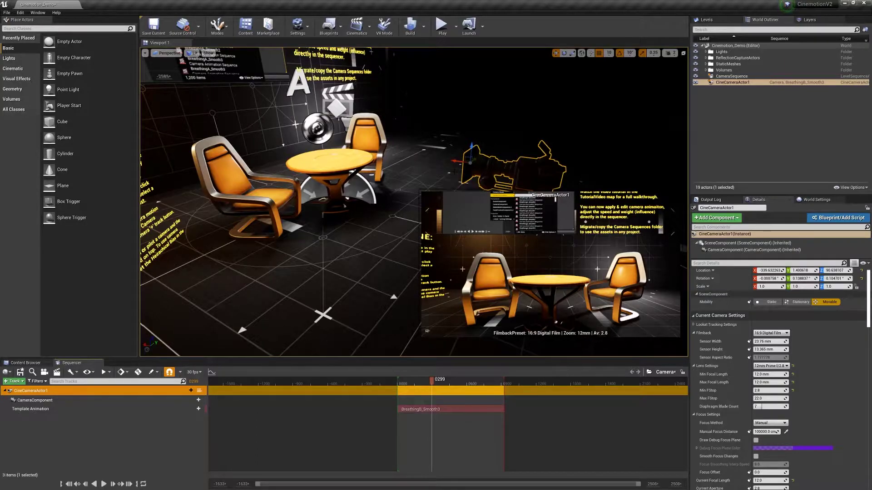
# Deactivate the BreathingB_Smooth3 section to move CineCameraActor1 to X location -260, and reactivate the section and play it back
pyautogui.rightClick(436, 409)
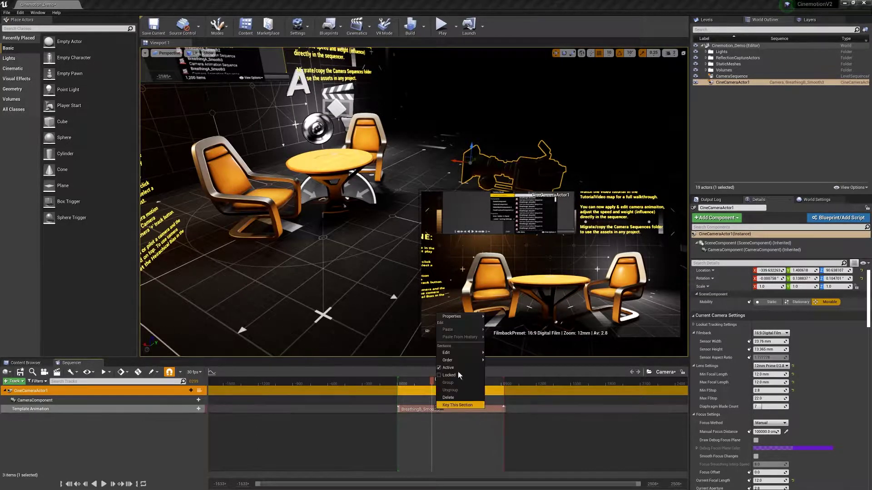
pyautogui.click(454, 368)
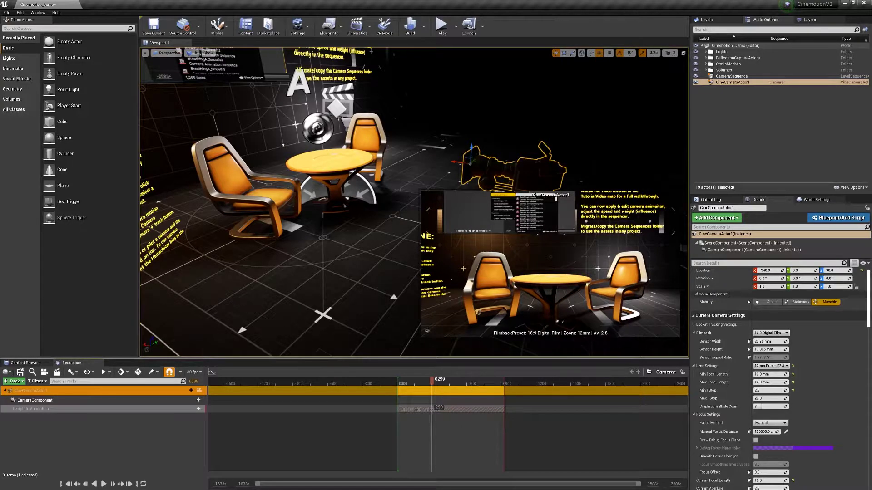
pyautogui.rightClick(436, 409)
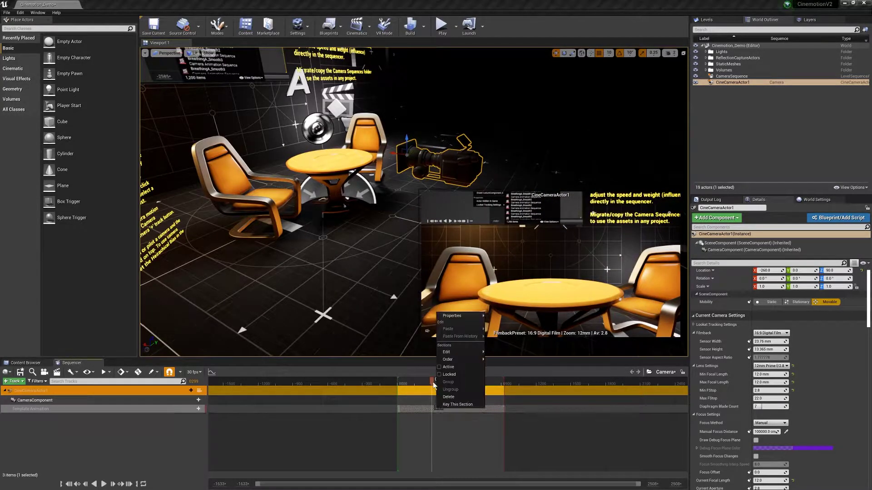
pyautogui.click(447, 366)
pyautogui.moveTo(426, 379); pyautogui.dragTo(415, 377)
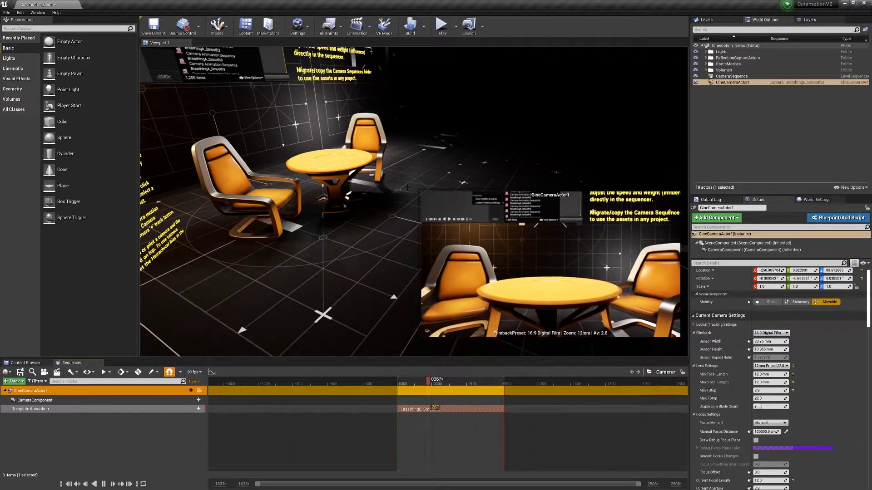
pyautogui.press('space')
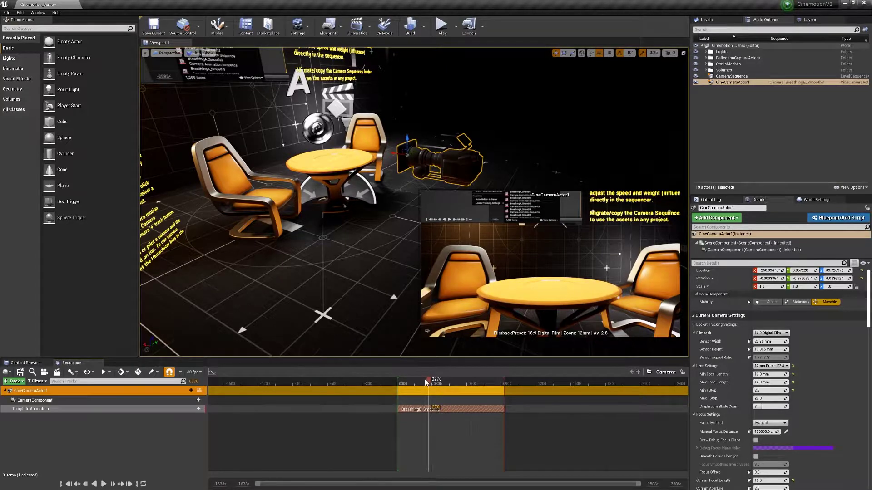
# With the playhead before the section at frame -150, pilot CineCameraActor1 to a close view of the table and play the sequence
pyautogui.moveTo(427, 380); pyautogui.dragTo(379, 380)
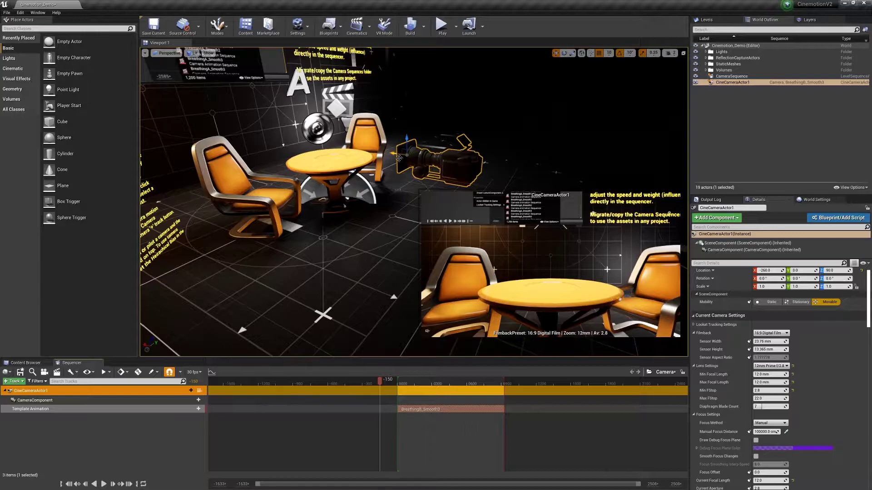
pyautogui.moveTo(345, 205); pyautogui.dragTo(363, 203, button='right')
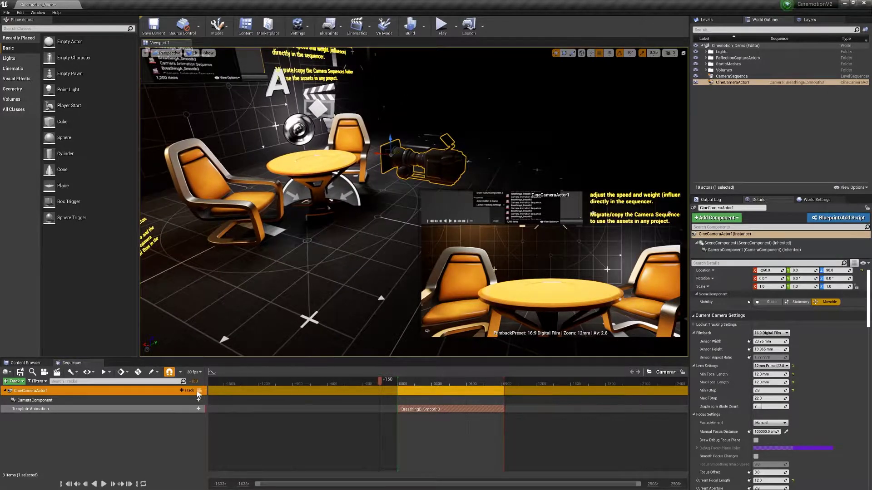
pyautogui.click(199, 390)
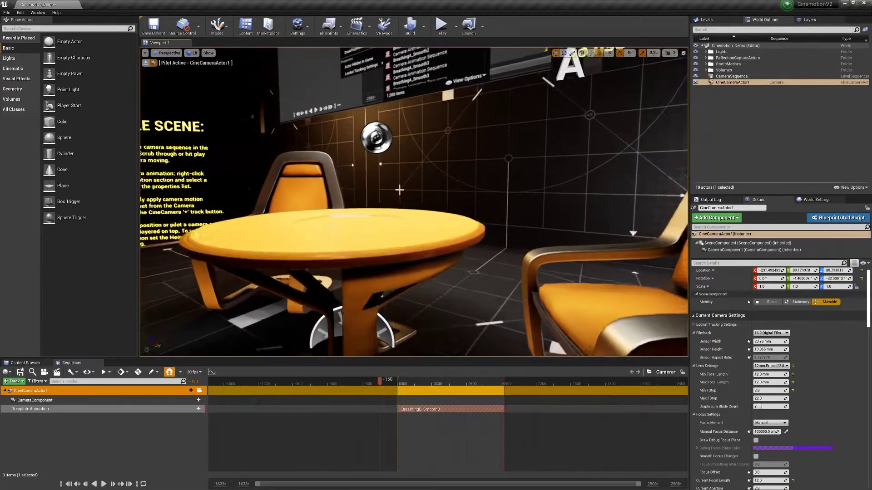
pyautogui.press('w')
pyautogui.moveTo(413, 202); pyautogui.dragTo(370, 196, button='right')
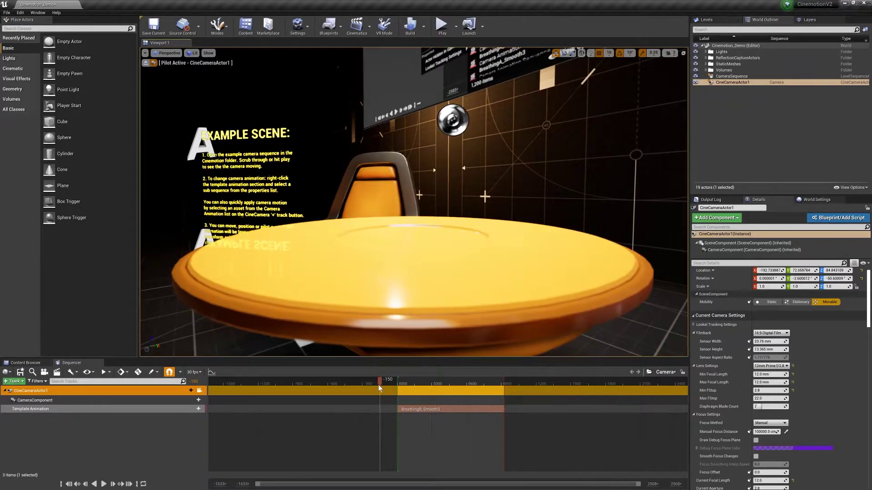
pyautogui.press('space')
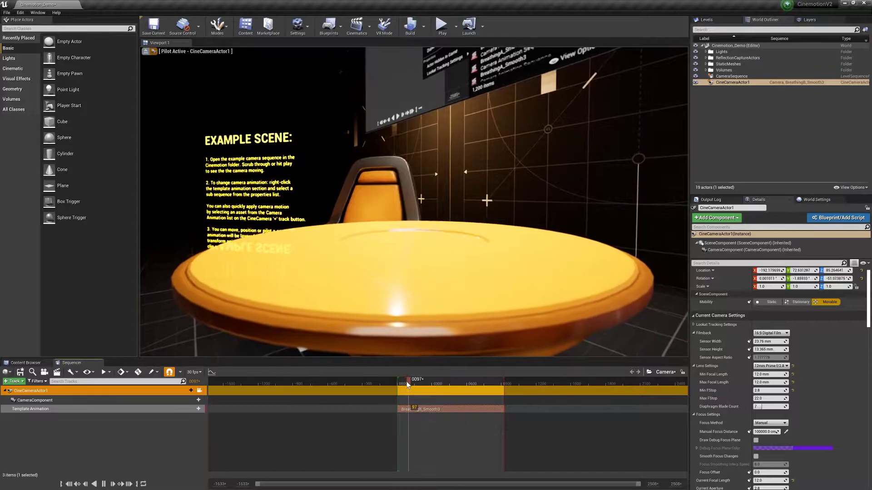
# Move the playhead before the section to about frame -87, reframe the piloted camera beside the chair facing the table, and play the motion
pyautogui.moveTo(407, 382); pyautogui.dragTo(387, 382)
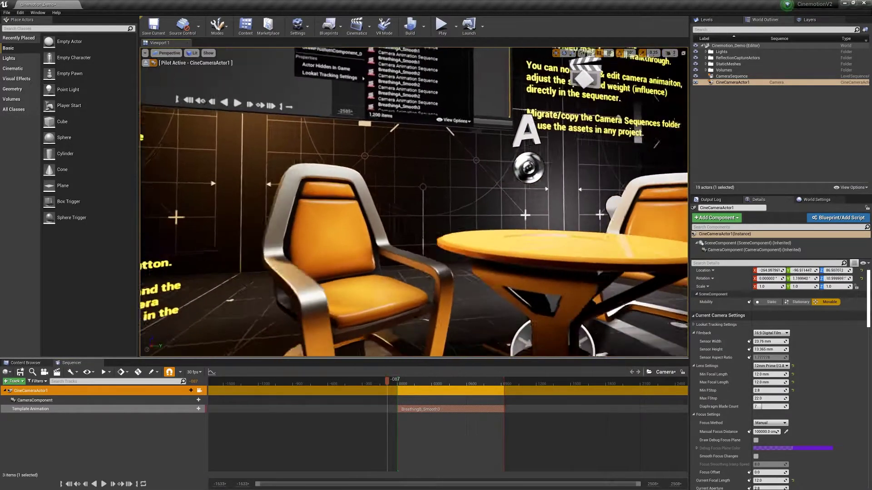
pyautogui.moveTo(348, 330); pyautogui.dragTo(440, 334, button='right')
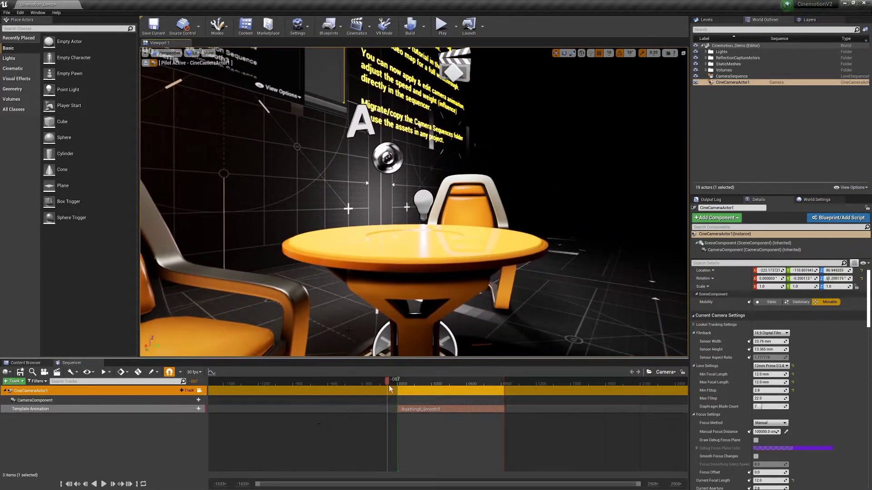
pyautogui.moveTo(387, 380); pyautogui.dragTo(398, 381)
pyautogui.press('space')
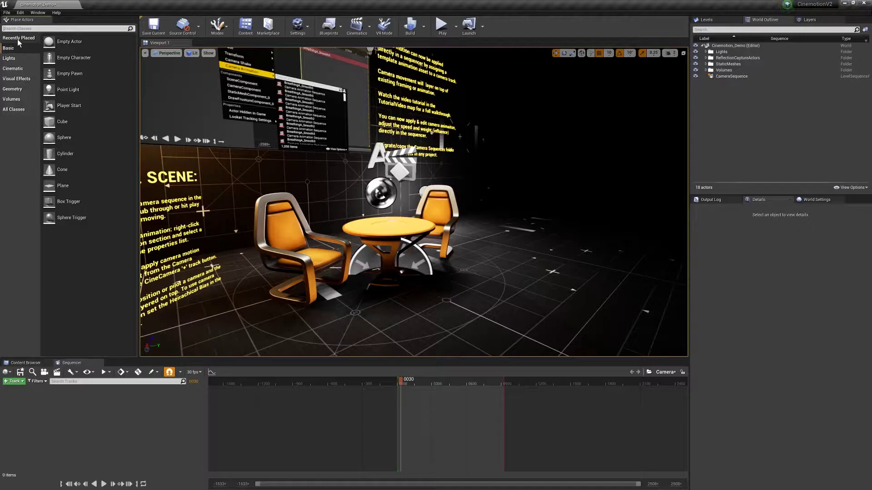
# Place a new Cine Camera Actor in the level and pilot it up to frame the table between both chairs
pyautogui.click(17, 28)
pyautogui.write('cine')
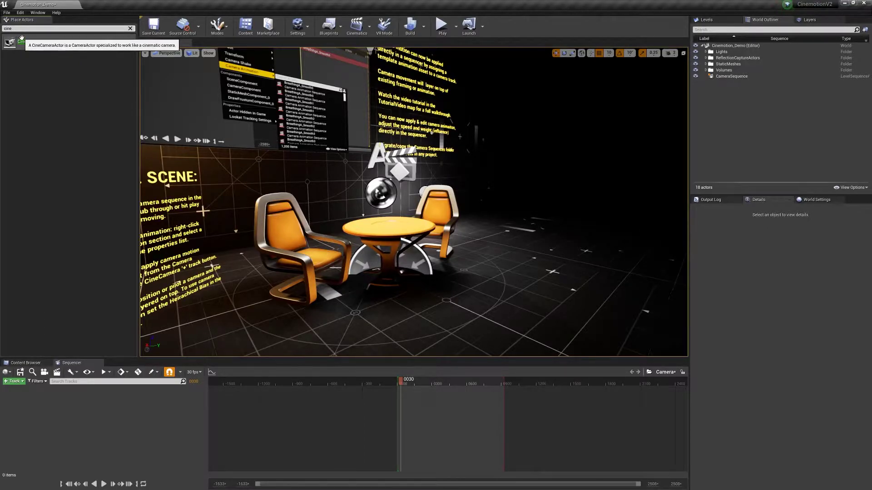
pyautogui.moveTo(22, 38); pyautogui.dragTo(368, 231)
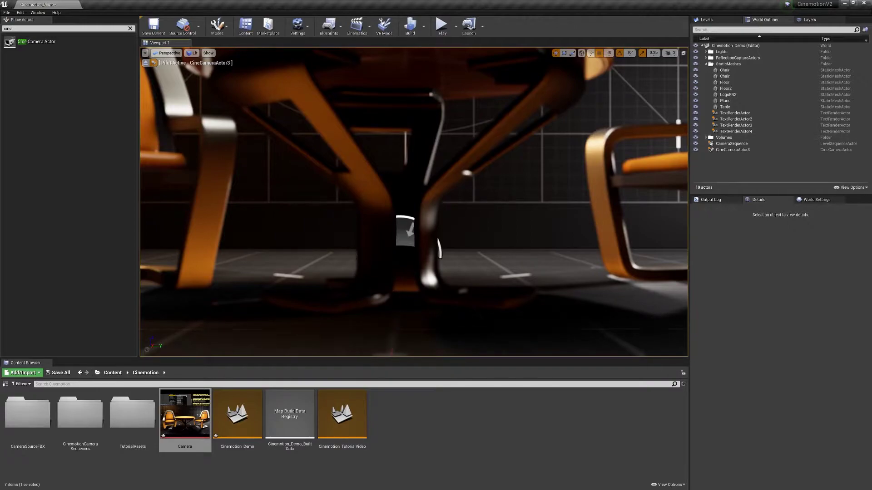
pyautogui.moveTo(413, 272); pyautogui.dragTo(413, 150, button='middle')
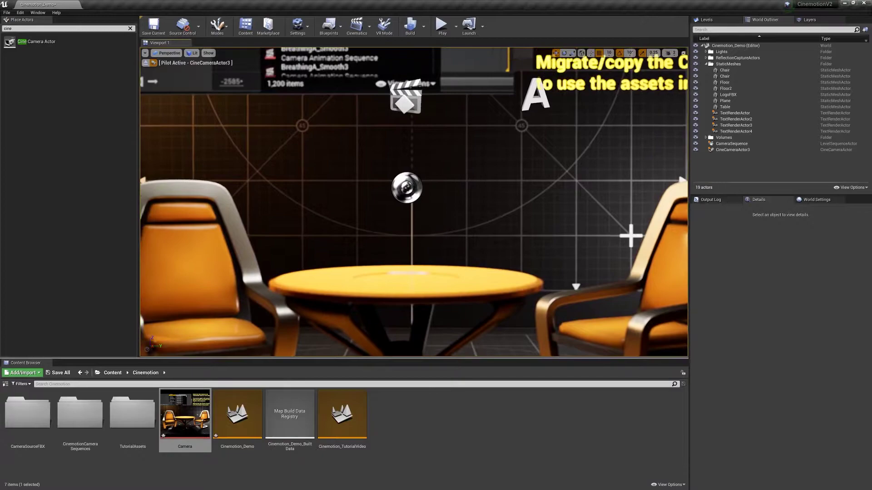
pyautogui.rightClick(415, 230)
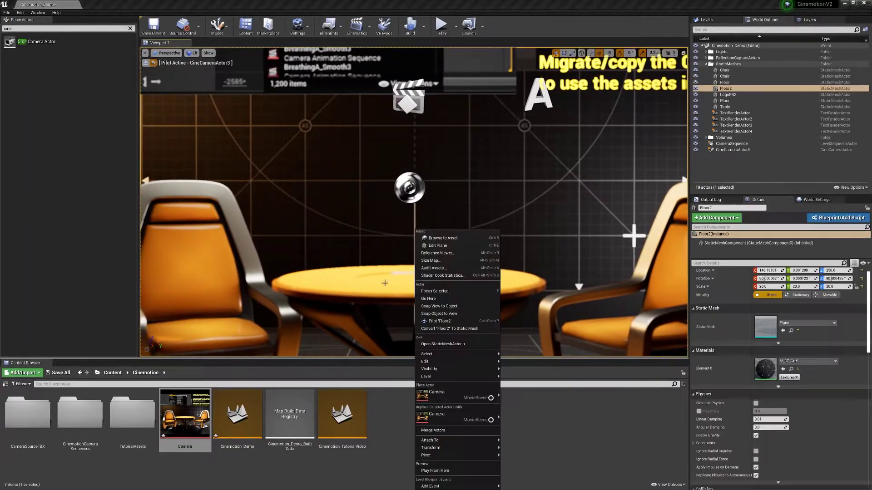
# Open the Camera level sequence, add CineCameraActor3 to it, and delete the Camera Cuts track
pyautogui.doubleClick(190, 428)
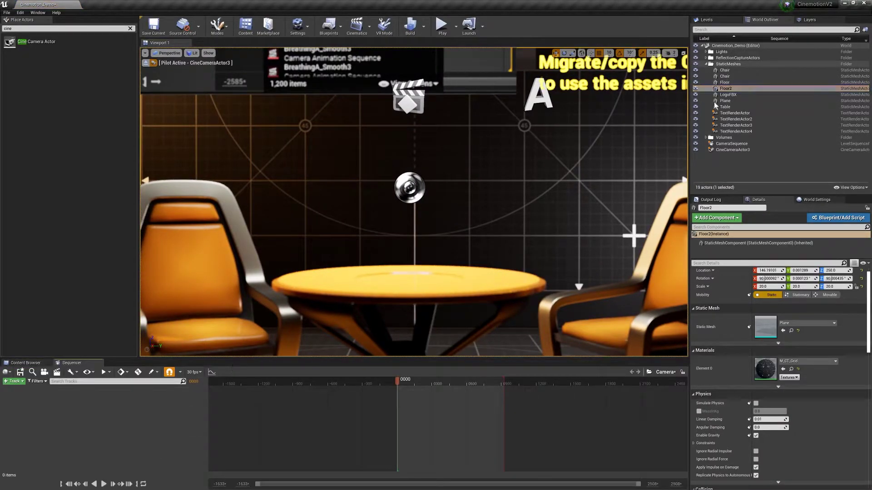
pyautogui.moveTo(732, 150); pyautogui.dragTo(92, 422)
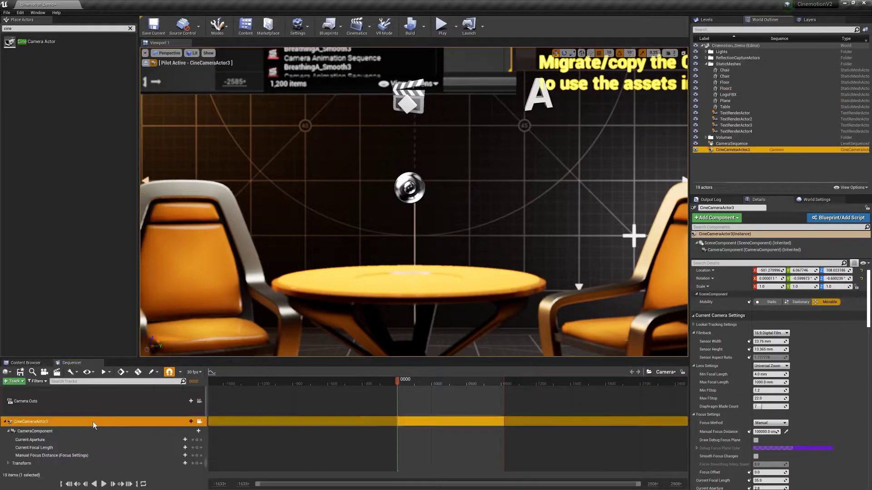
pyautogui.click(107, 402)
pyautogui.press('Delete')
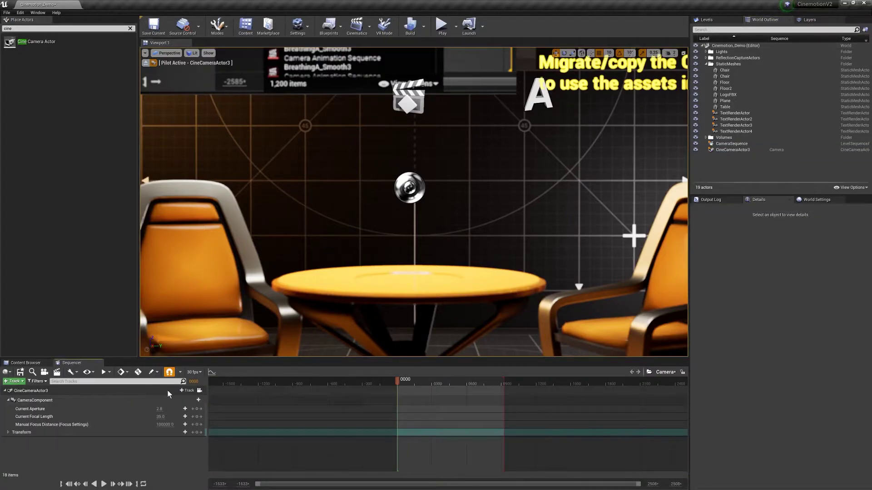
# Add the RegularA_Smooth4 camera animation to the CineCameraActor3 track, filtering the animation assets by "reg"
pyautogui.click(198, 391)
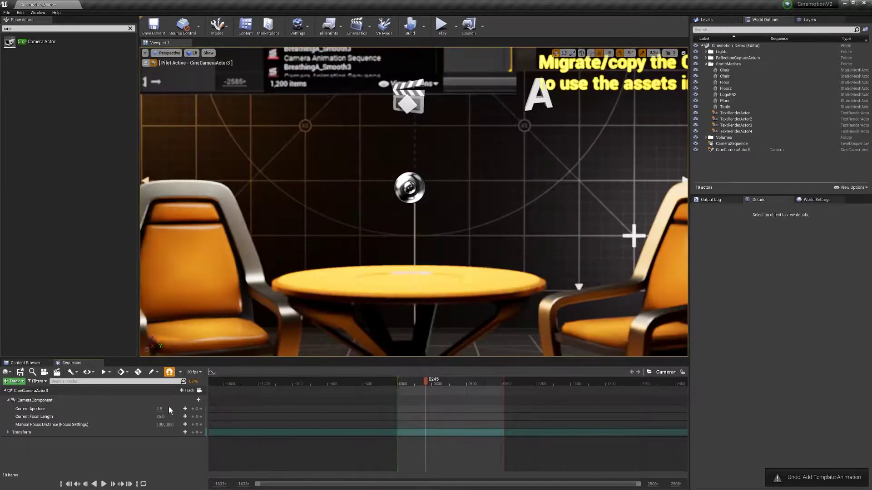
pyautogui.click(186, 390)
pyautogui.moveTo(214, 324)
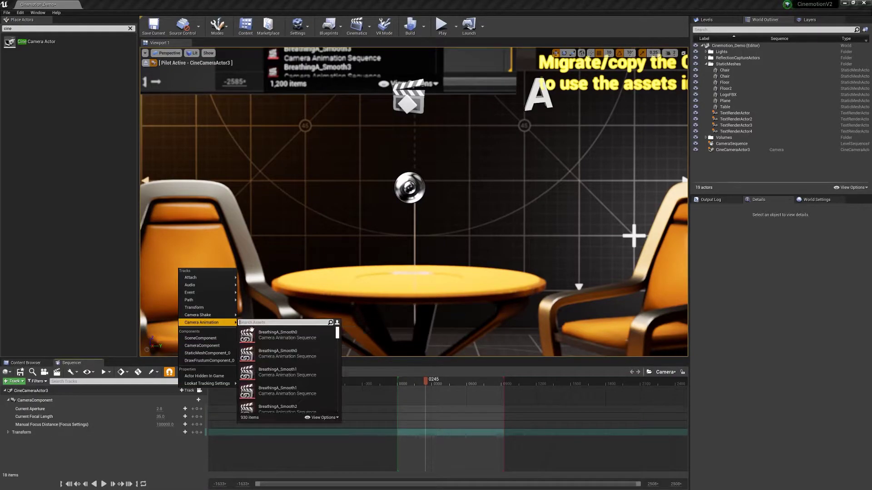
pyautogui.scroll(-1, 291, 345)
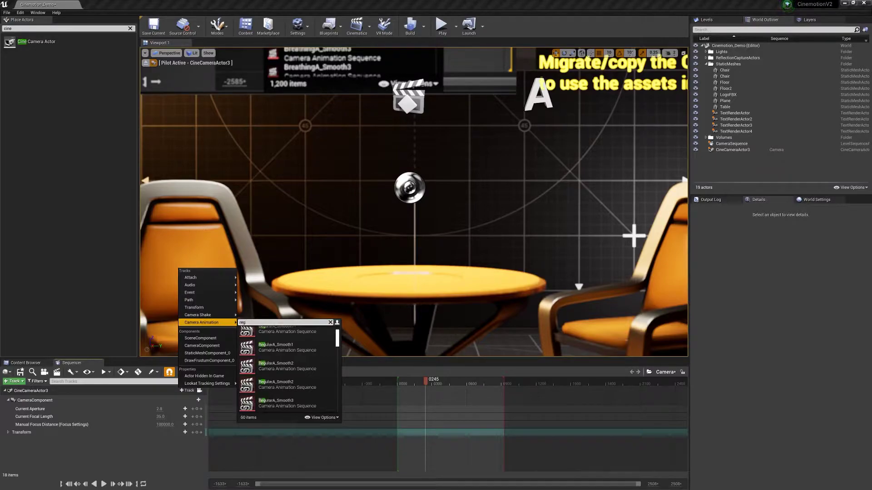
pyautogui.scroll(-2, 283, 368)
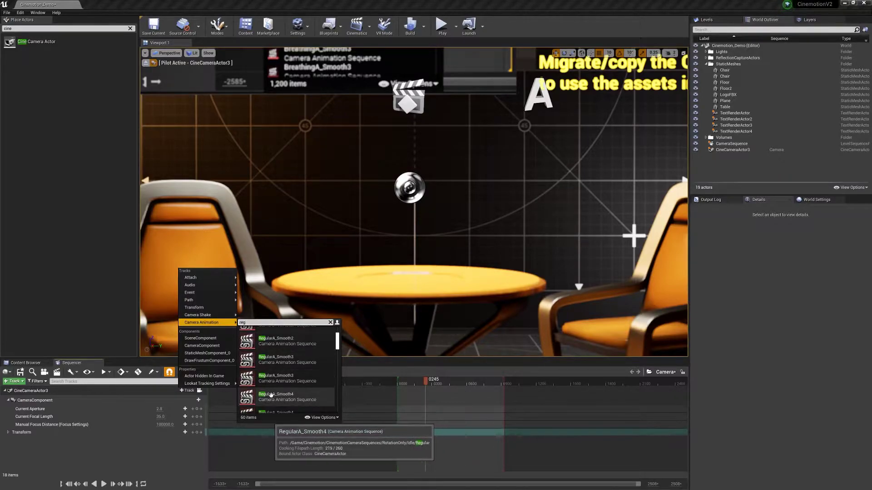
pyautogui.click(281, 386)
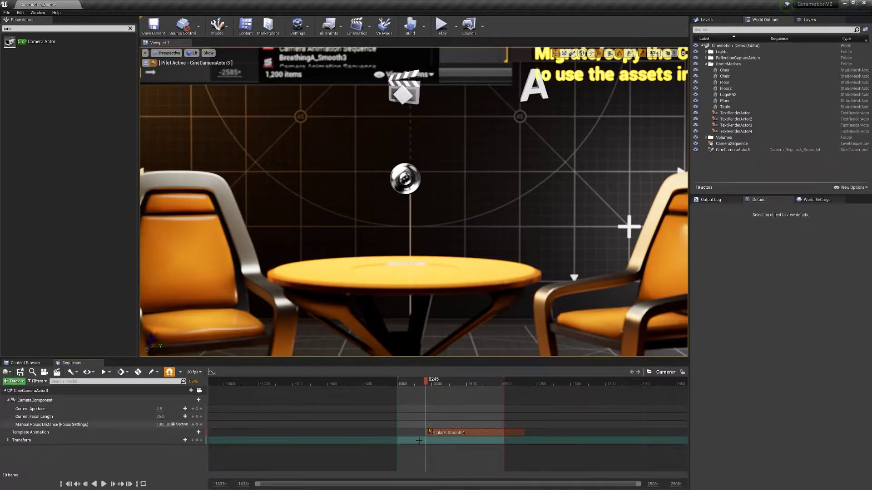
# Move the RegularA_Smooth4 section to start at frame 0 and shorten the playback range to the section's end
pyautogui.moveTo(446, 428); pyautogui.dragTo(416, 428)
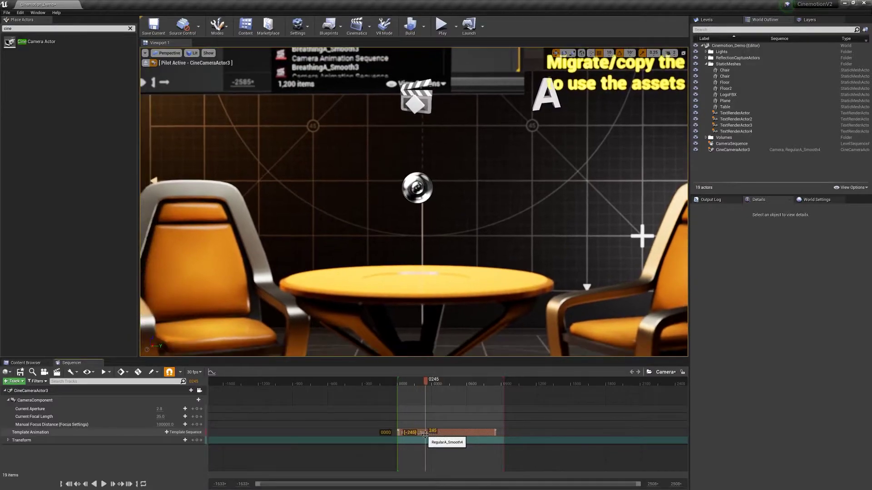
pyautogui.moveTo(421, 380); pyautogui.dragTo(397, 379)
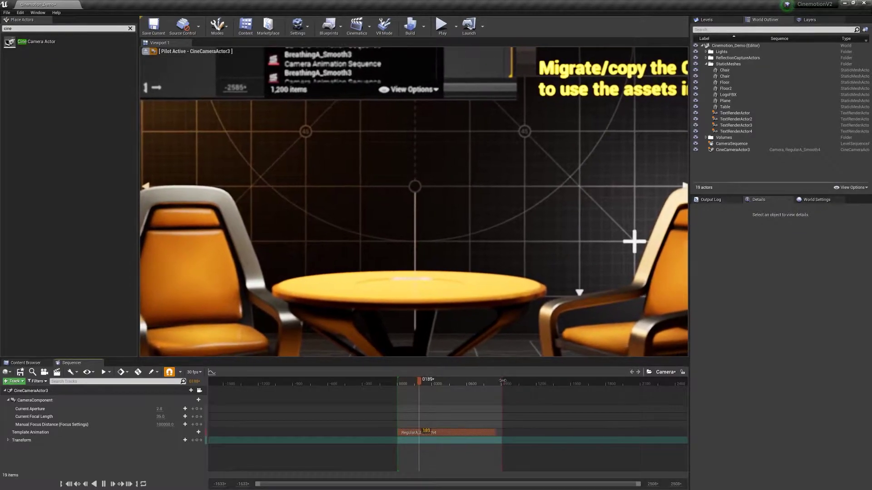
pyautogui.moveTo(502, 381); pyautogui.dragTo(495, 381)
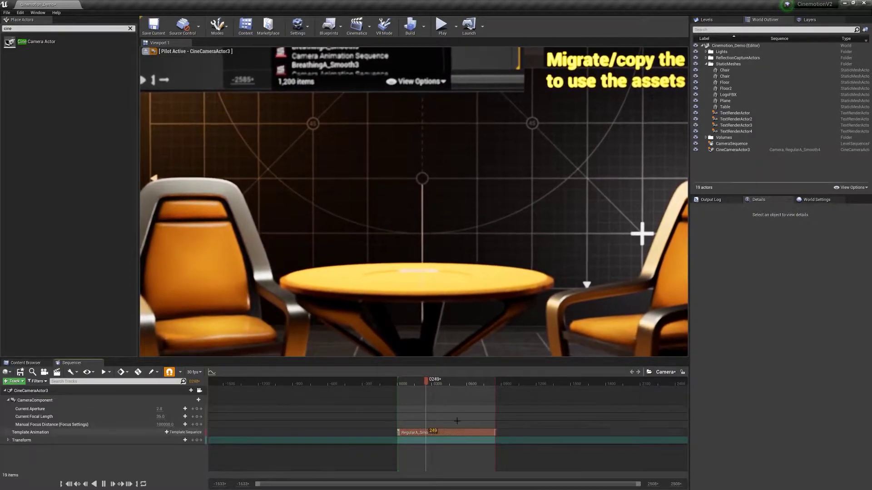
# Try a duplicate of the RegularA_Smooth4 section overlapping the end of the original, preview the blend, and undo the duplication
pyautogui.keyDown('alt'); pyautogui.moveTo(413, 432); pyautogui.dragTo(486, 432); pyautogui.keyUp('alt')
pyautogui.moveTo(447, 385); pyautogui.dragTo(470, 381)
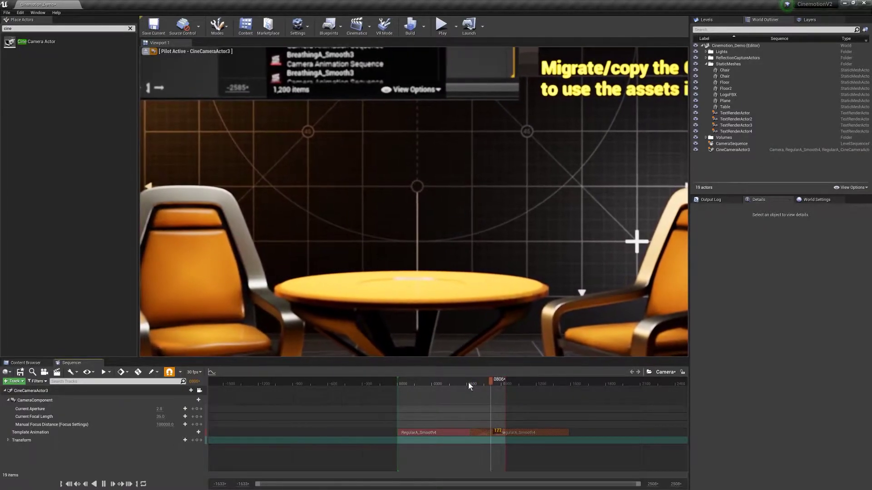
pyautogui.click(469, 382)
pyautogui.hotkey('ctrl', 'z')
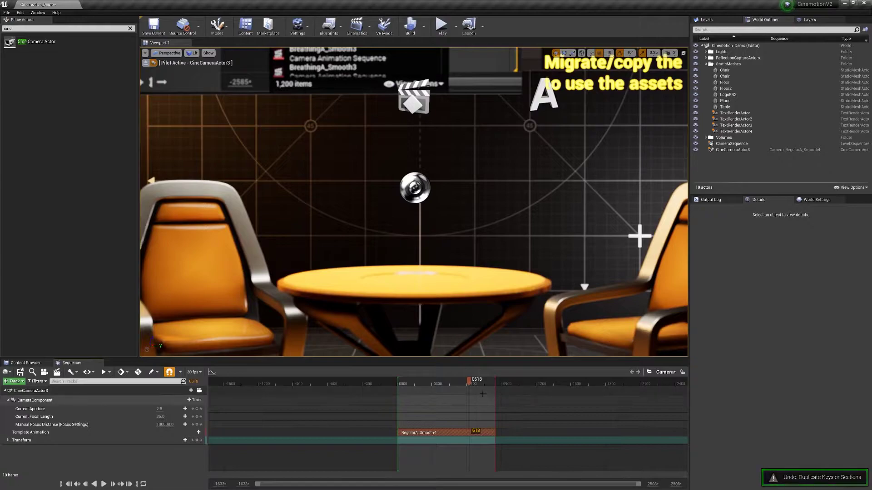
# Play back the RegularA_Smooth4 camera motion on CineCameraActor3 from about frame 350
pyautogui.moveTo(468, 384); pyautogui.dragTo(437, 385)
pyautogui.press('space')
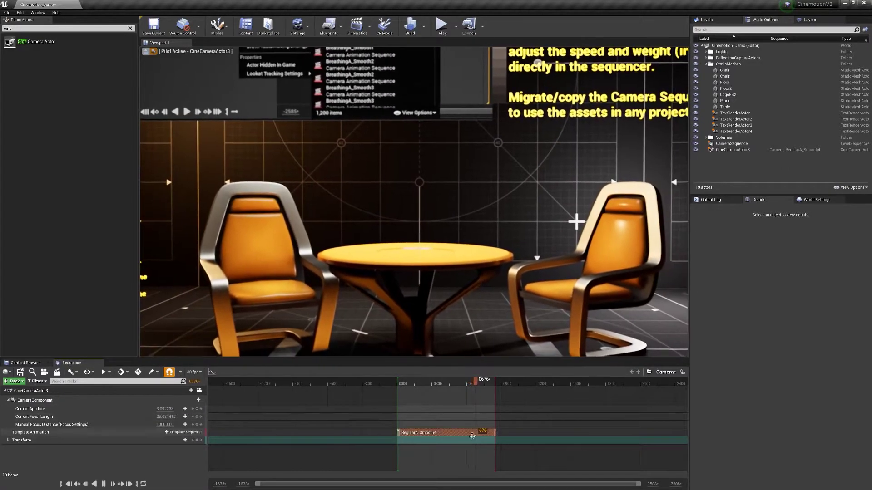
# Swap the RegularA_Smooth4 section's sub sequence for RegularB_Smooth0 in its properties and play back the new camera motion
pyautogui.rightClick(462, 432)
pyautogui.moveTo(483, 341)
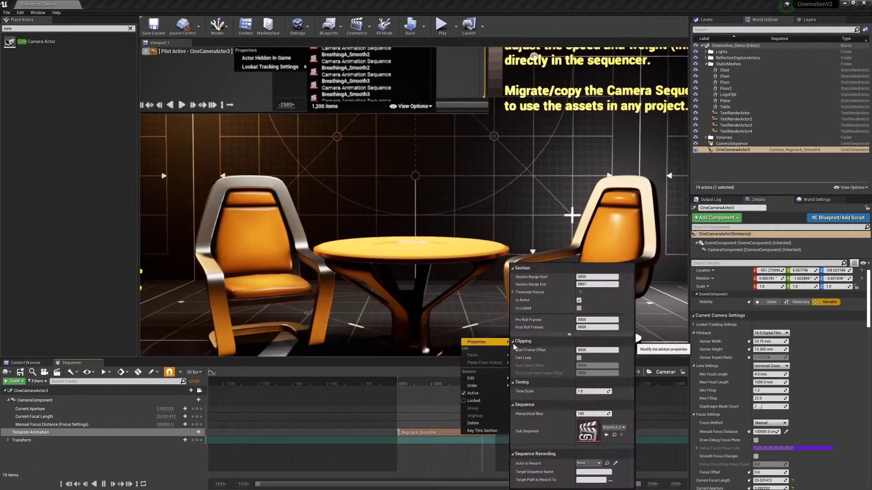
pyautogui.click(613, 427)
pyautogui.click(636, 399)
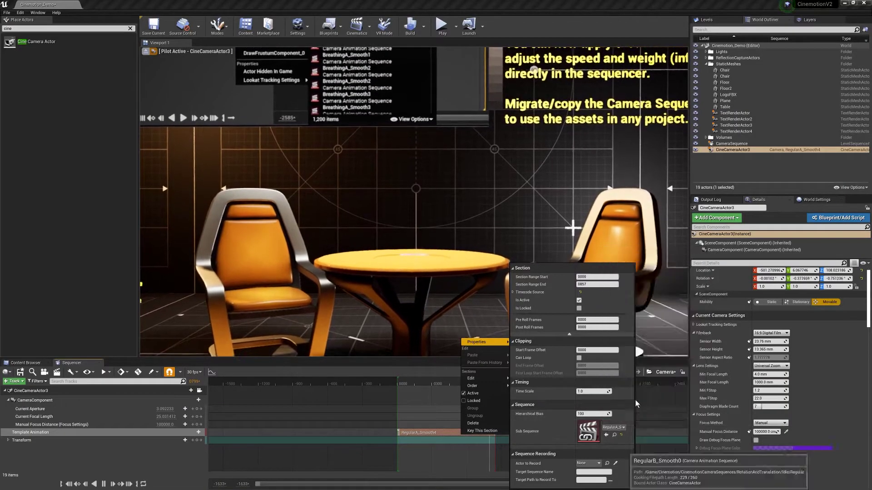
pyautogui.click(432, 382)
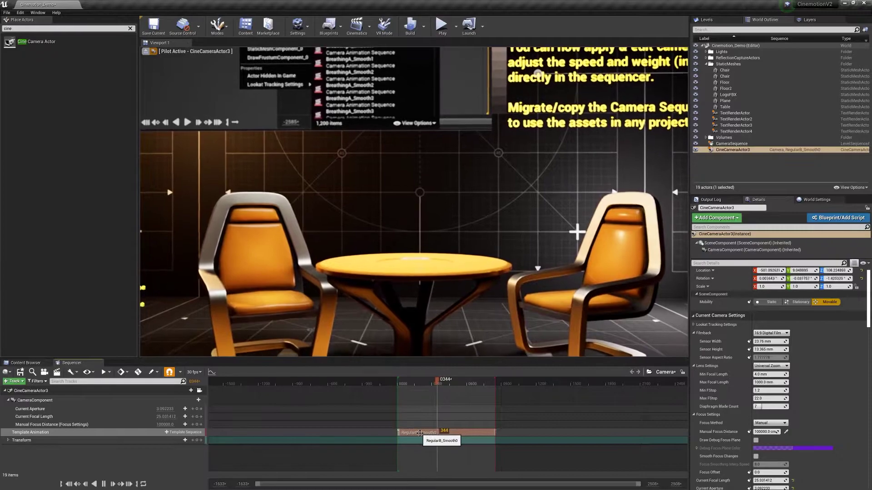
pyautogui.press('space')
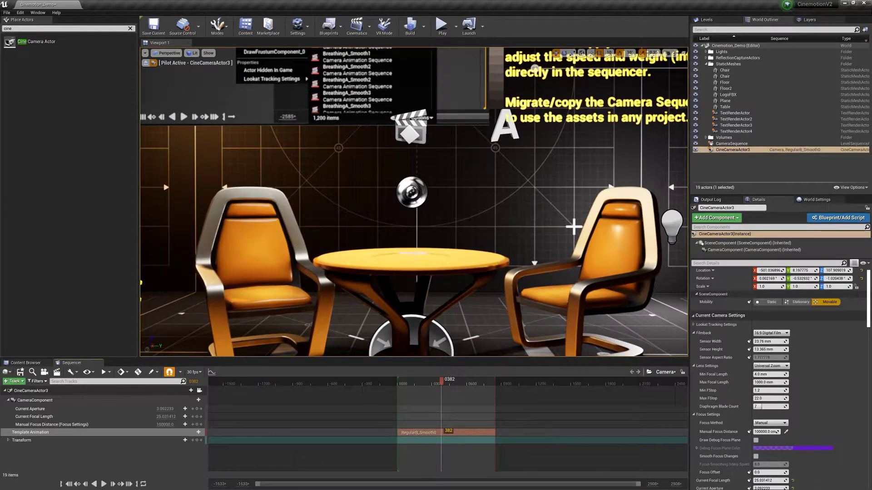
# Try moving the piloted CineCameraActor3 toward the left chair and scrub the timeline to test whether the new position holds
pyautogui.press('d')
pyautogui.moveTo(427, 213); pyautogui.dragTo(318, 214, button='right')
pyautogui.press('w')
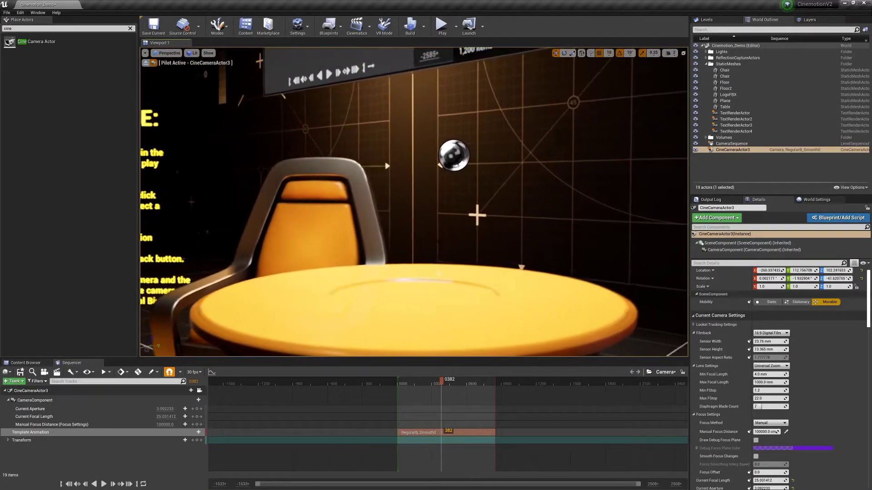
pyautogui.moveTo(440, 380); pyautogui.dragTo(440, 384)
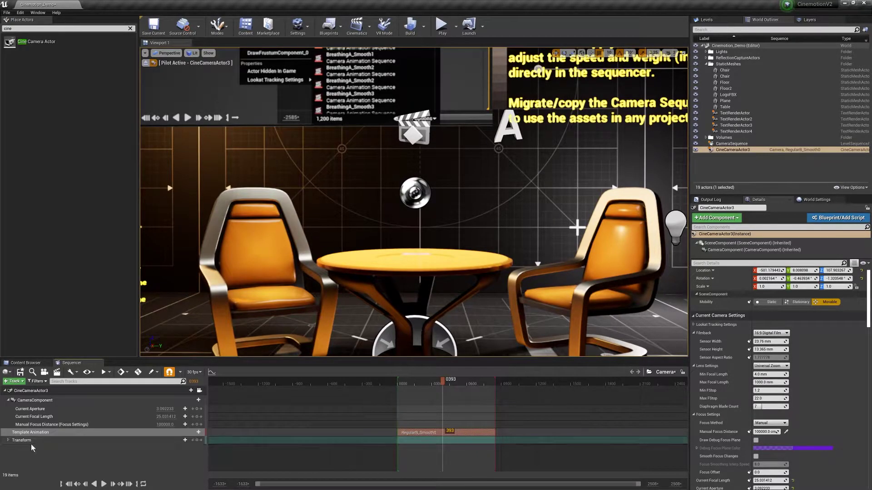
# Set the Hierarchical Bias of the RegularB_Smooth0 section to 0
pyautogui.rightClick(429, 434)
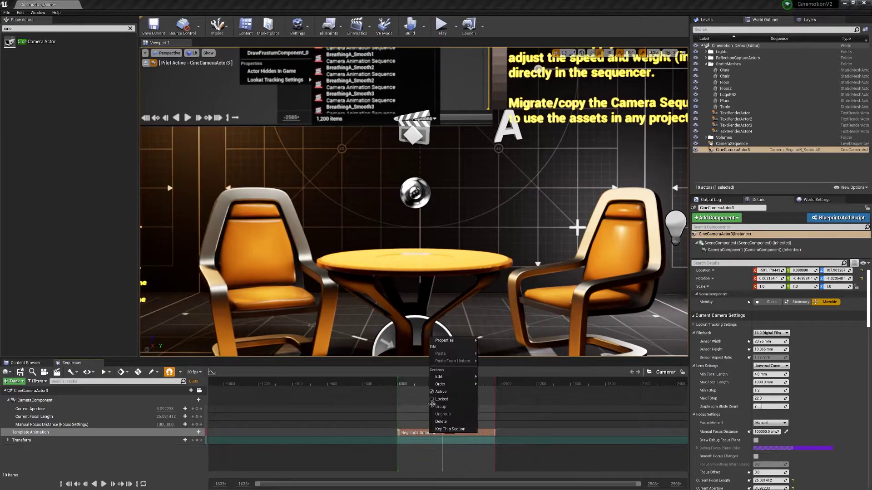
pyautogui.moveTo(439, 344)
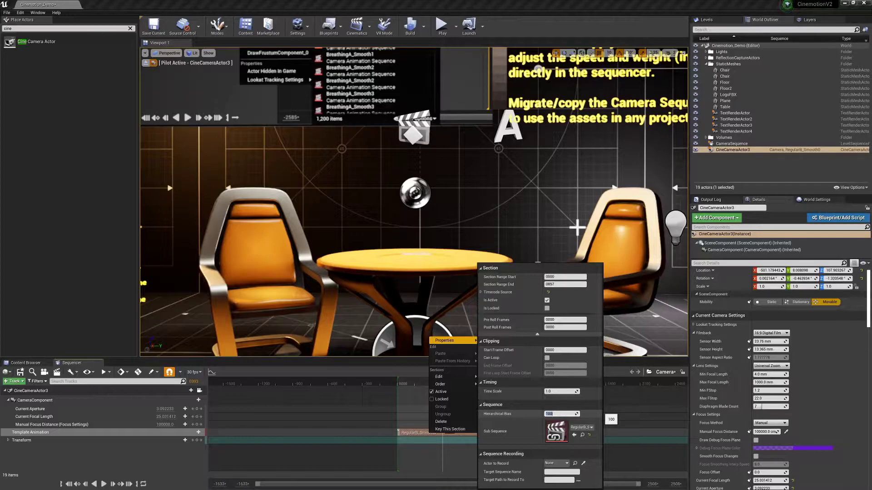
pyautogui.write('0')
pyautogui.press('Return')
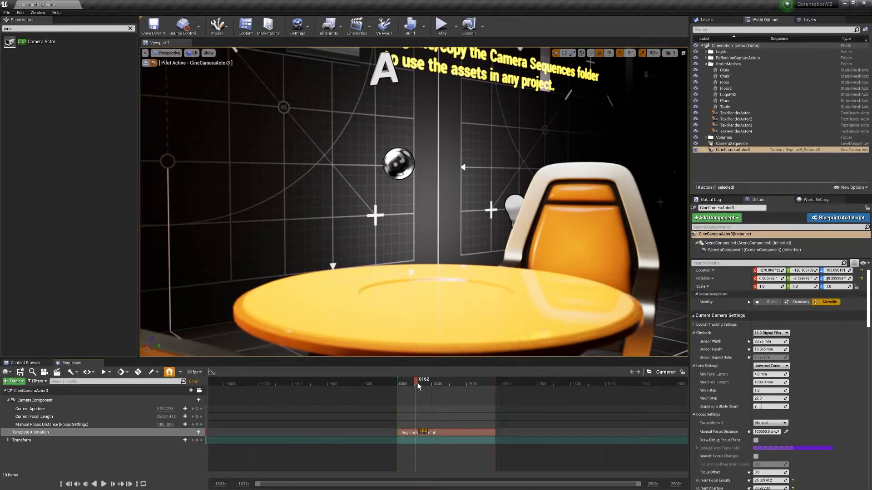
# Turn the piloted camera toward the left chair at frame 162 and play the animation from that view to about frame 246
pyautogui.moveTo(449, 332); pyautogui.dragTo(358, 321, button='right')
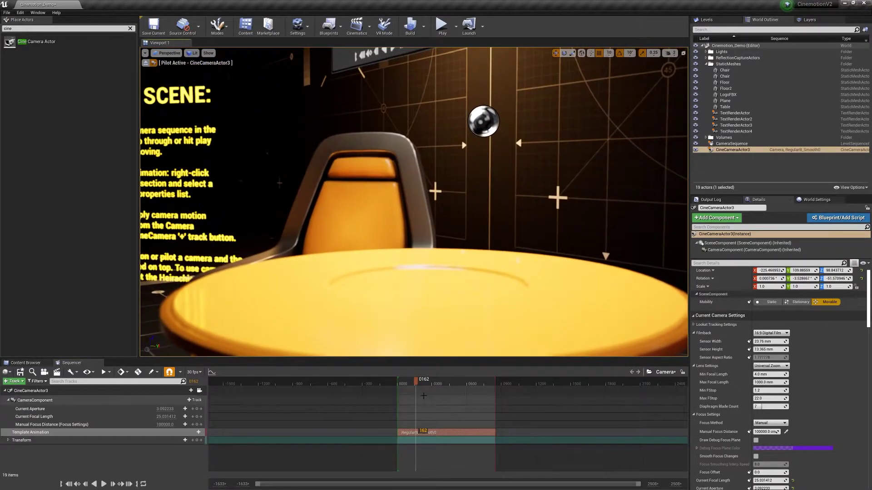
pyautogui.press('space')
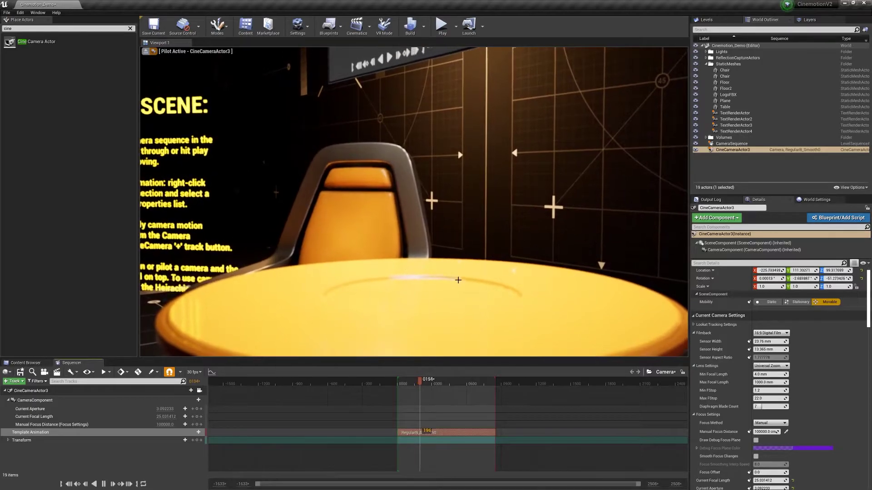
pyautogui.click(426, 382)
# Fly the piloted camera around the table to frame the right chair at frame 246 and play the animation from there
pyautogui.moveTo(426, 335); pyautogui.dragTo(604, 331, button='right')
pyautogui.press('a')
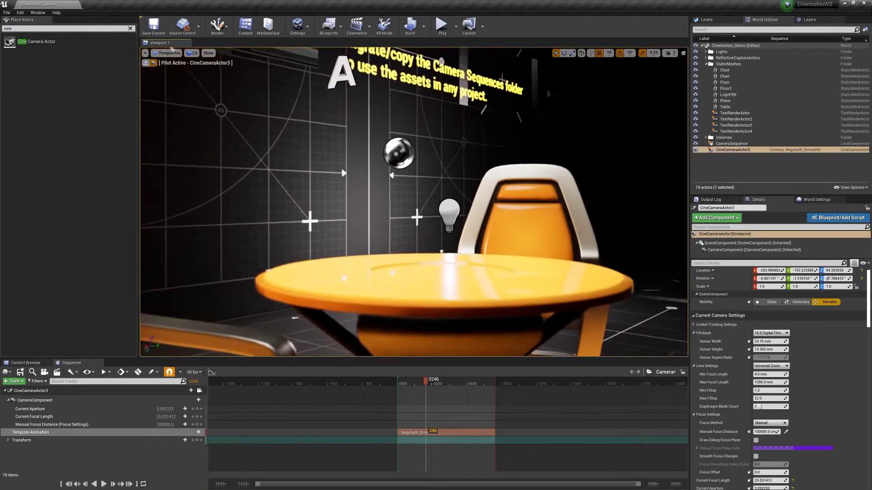
pyautogui.press('w')
pyautogui.moveTo(440, 285)
pyautogui.mouseDown(button='right')
pyautogui.moveTo(472, 284)
pyautogui.moveTo(434, 276)
pyautogui.moveTo(441, 280)
pyautogui.mouseUp(button='right')
pyautogui.press('q')
pyautogui.press('e')
pyautogui.press('s')
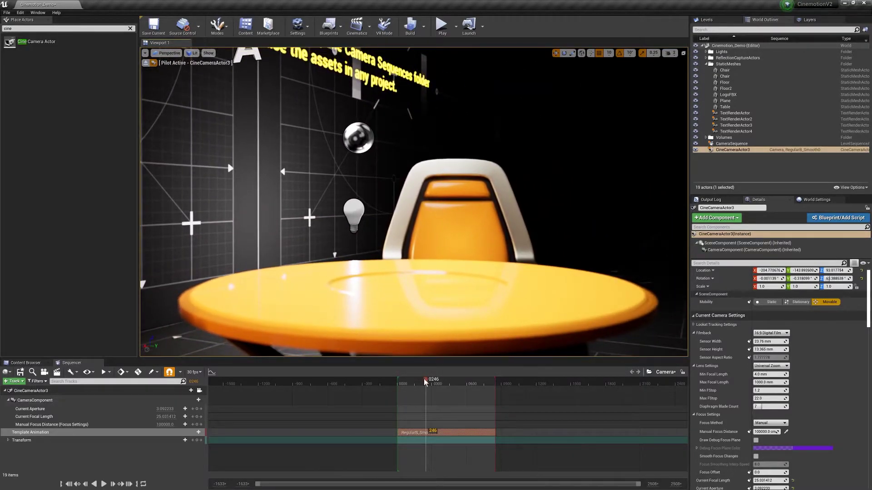
pyautogui.press('space')
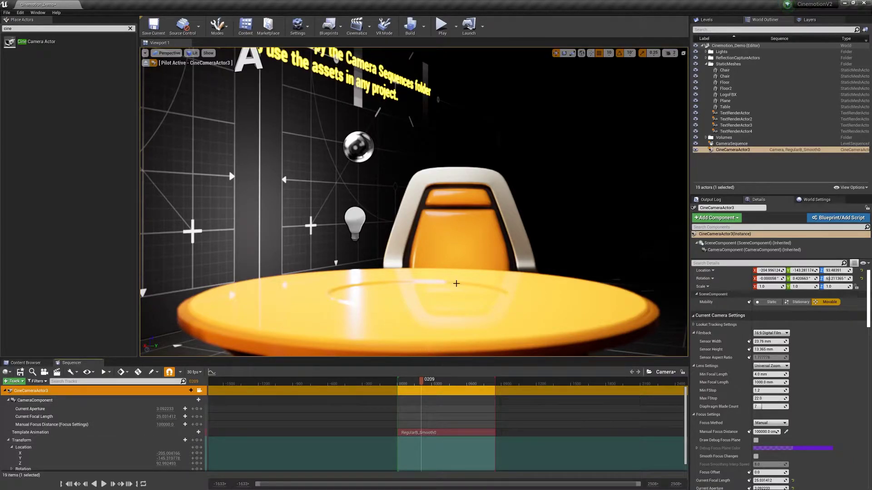
# Reposition the piloted camera at frame 209 to face the table head-on, centred between the two chairs
pyautogui.moveTo(457, 284); pyautogui.dragTo(348, 278, button='right')
pyautogui.press('d')
pyautogui.press('s')
pyautogui.press('a')
pyautogui.press('d')
pyautogui.press('a')
pyautogui.press('w')
pyautogui.press('d')
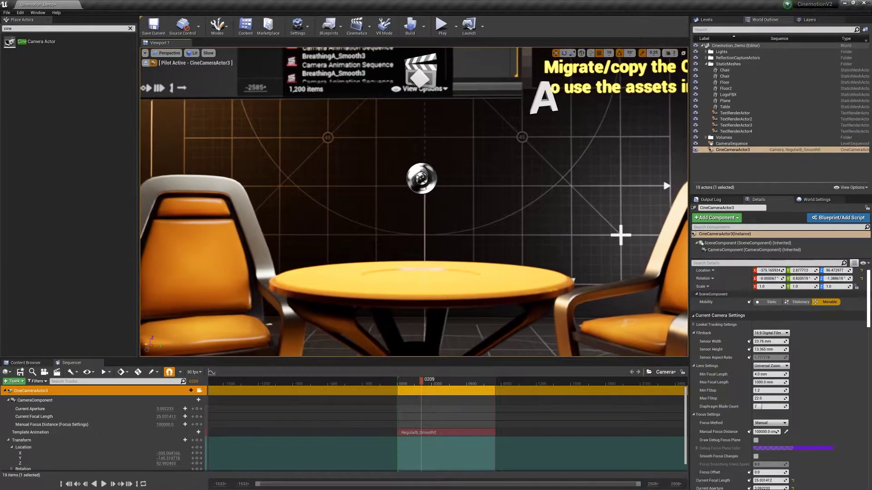
# Key CineCameraActor3's X location at about -367 on frame 209 and farther back near frame 500, and preview the pull-back
pyautogui.moveTo(164, 453); pyautogui.dragTo(168, 453)
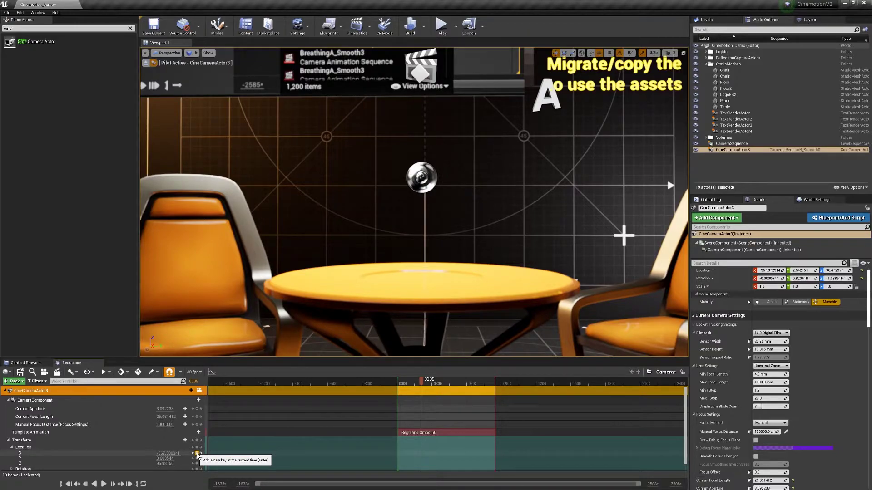
pyautogui.click(196, 454)
pyautogui.moveTo(431, 387); pyautogui.dragTo(456, 384)
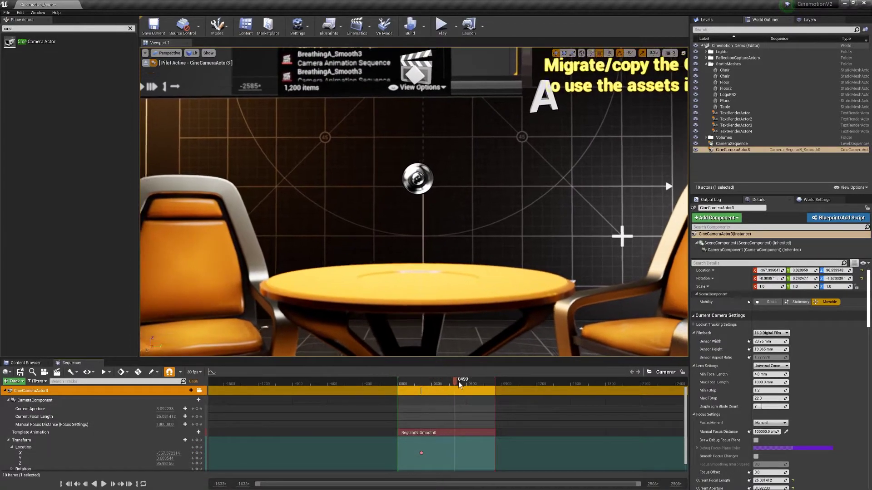
pyautogui.moveTo(170, 453); pyautogui.dragTo(86, 453)
pyautogui.moveTo(450, 379); pyautogui.dragTo(426, 379)
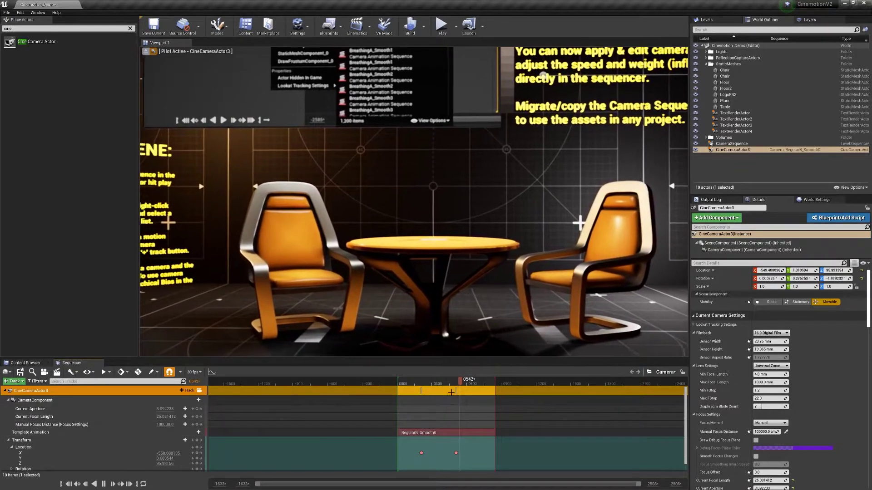
# Set the RegularB_Smooth0 section's Hierarchical Bias to 100 and play back to test its effect on the keyed transform
pyautogui.click(437, 383)
pyautogui.rightClick(439, 432)
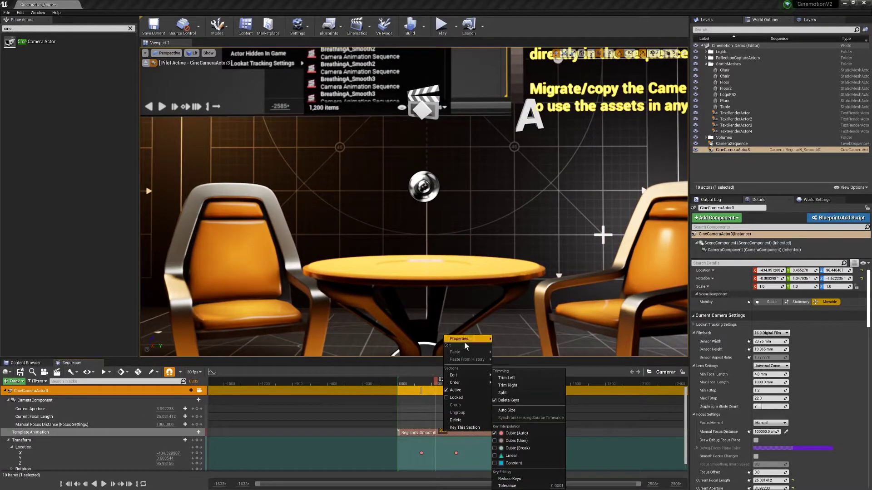
pyautogui.moveTo(464, 339)
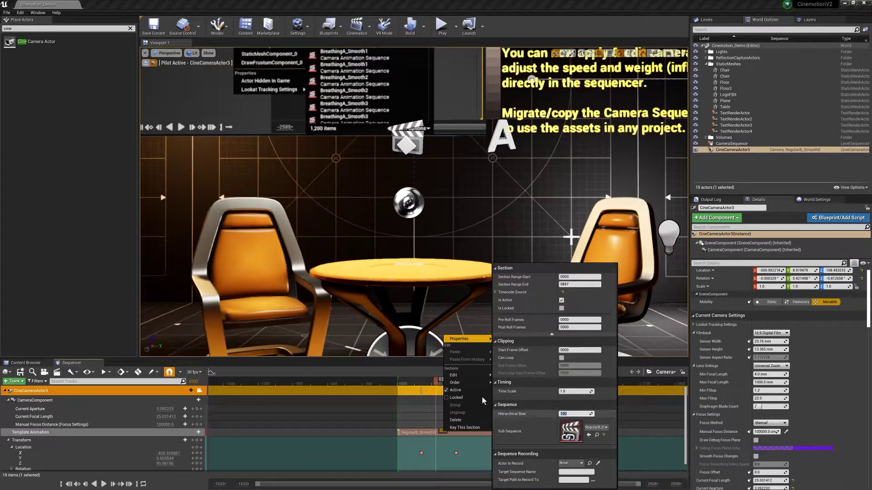
pyautogui.click(425, 384)
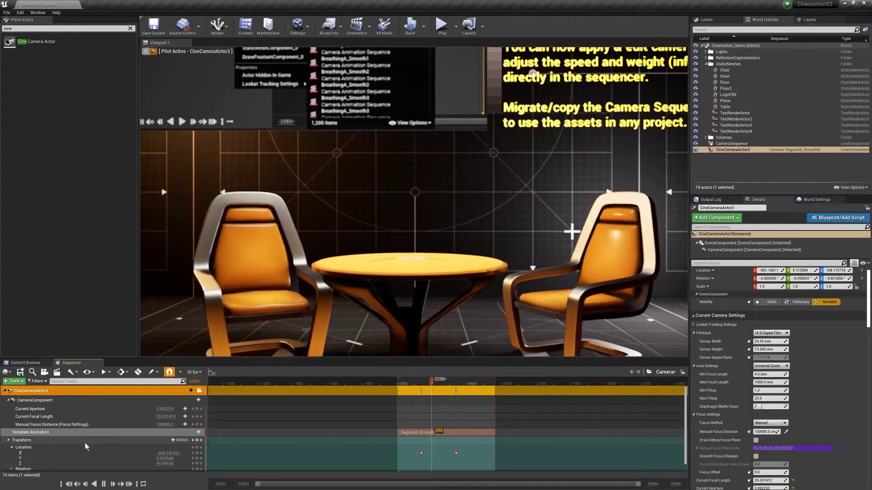
pyautogui.press('space')
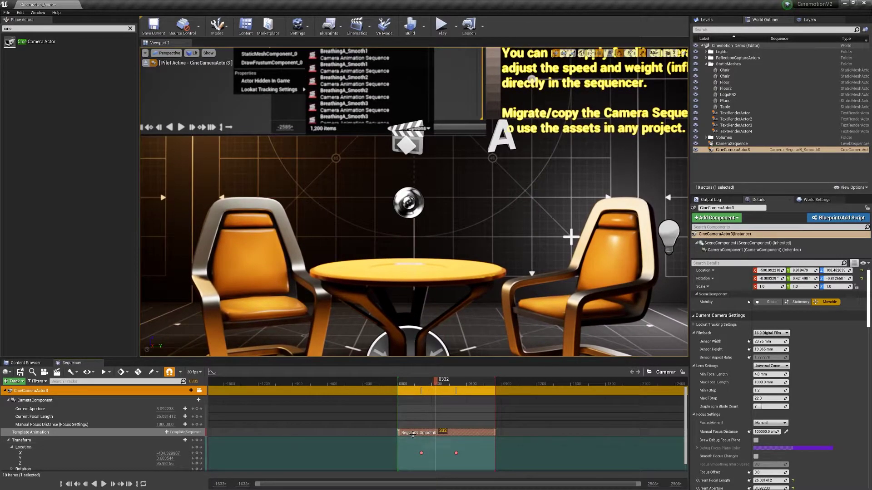
# Restore the RegularB_Smooth0 section's Hierarchical Bias to 0 and scrub through the keyed camera move
pyautogui.rightClick(411, 435)
pyautogui.moveTo(435, 344)
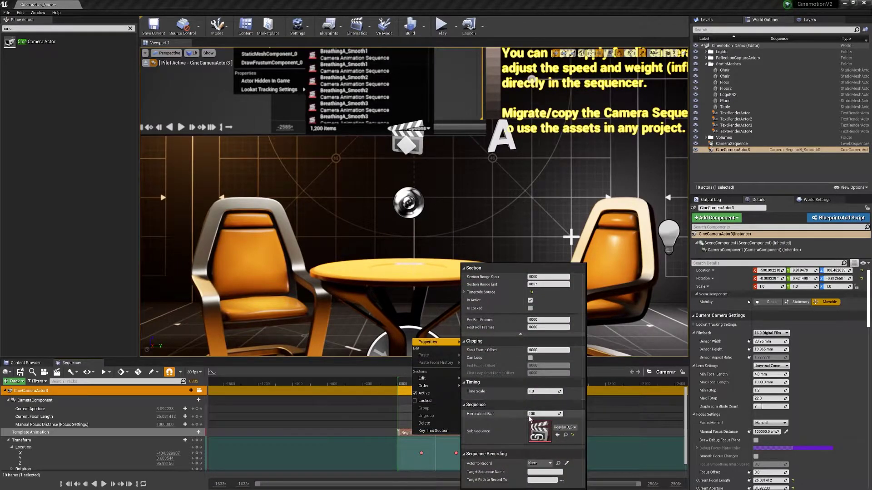
pyautogui.write('0')
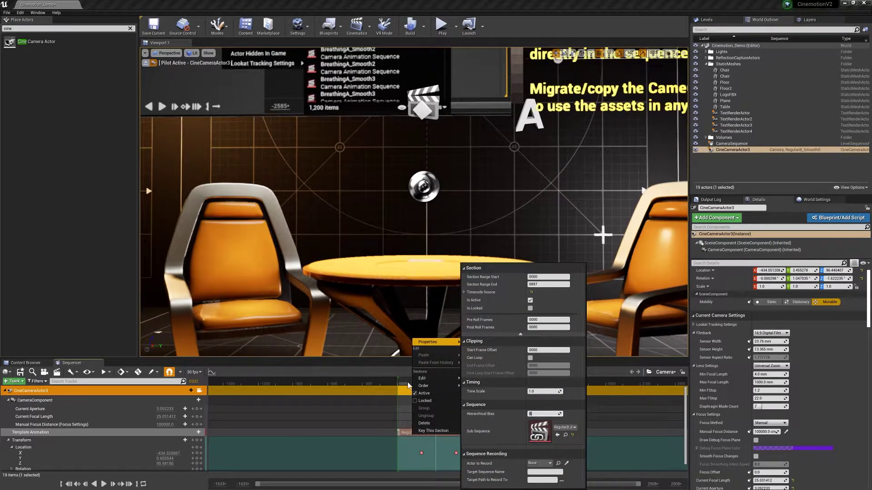
pyautogui.moveTo(407, 382); pyautogui.dragTo(414, 384)
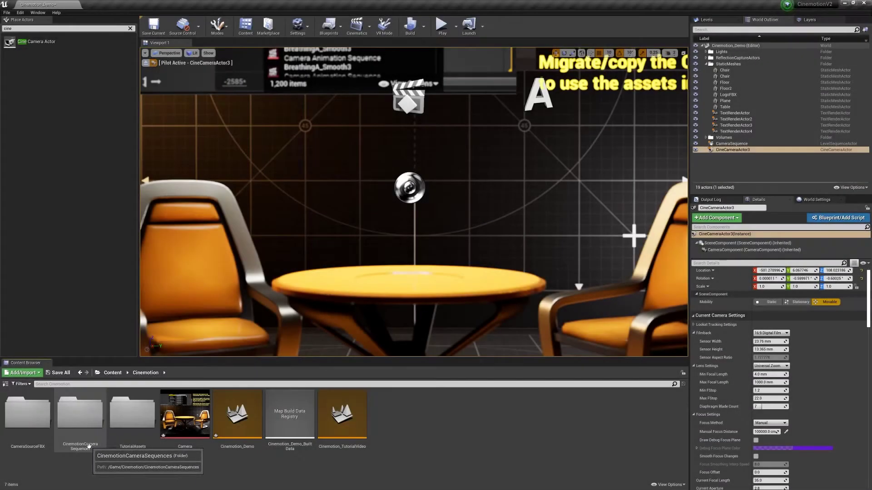
# Browse the CinemotionCameraSequences folder through RotationOnly and Idle to the camera animation assets in Loose
pyautogui.doubleClick(71, 416)
pyautogui.doubleClick(70, 416)
pyautogui.doubleClick(70, 415)
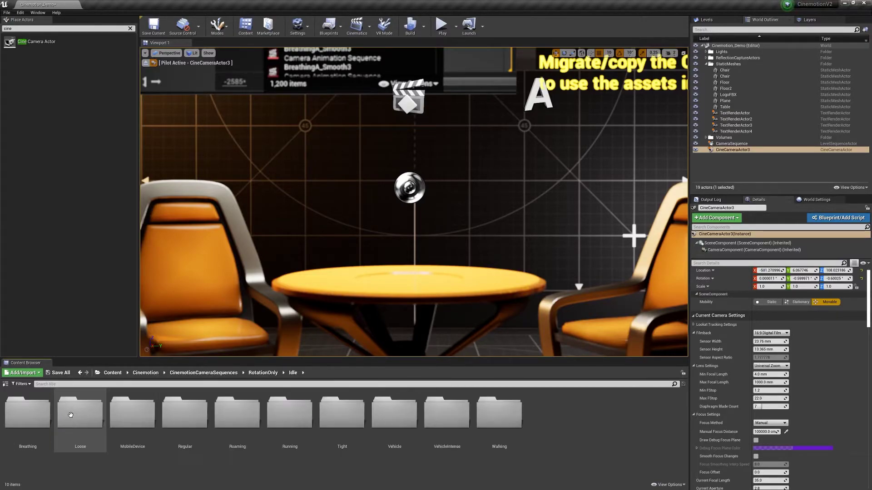
pyautogui.click(70, 415)
pyautogui.doubleClick(71, 415)
pyautogui.click(72, 414)
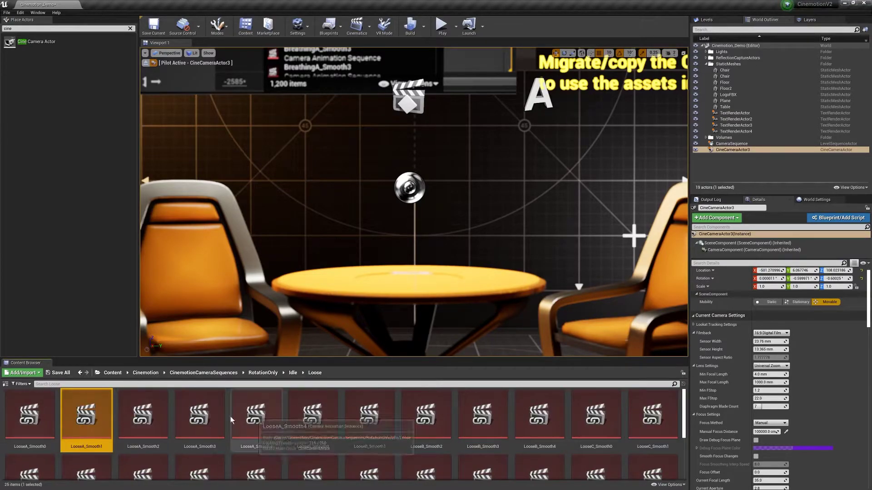
# Return to the Cinemotion folder and examine the Migrate option for the CinemotionCameraSequences folder
pyautogui.click(145, 373)
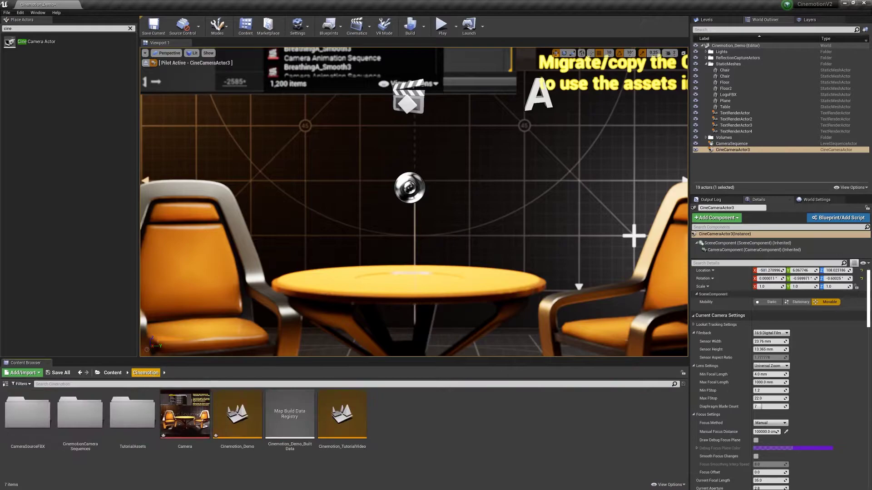
pyautogui.rightClick(82, 417)
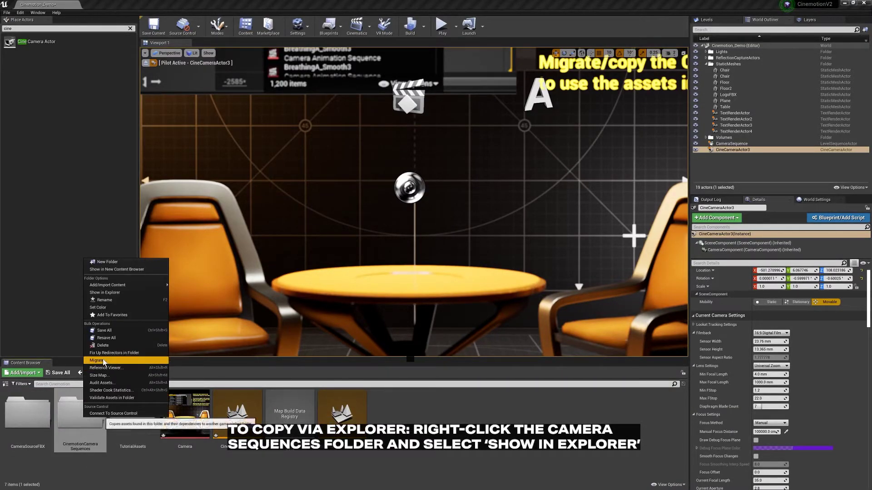
pyautogui.click(105, 462)
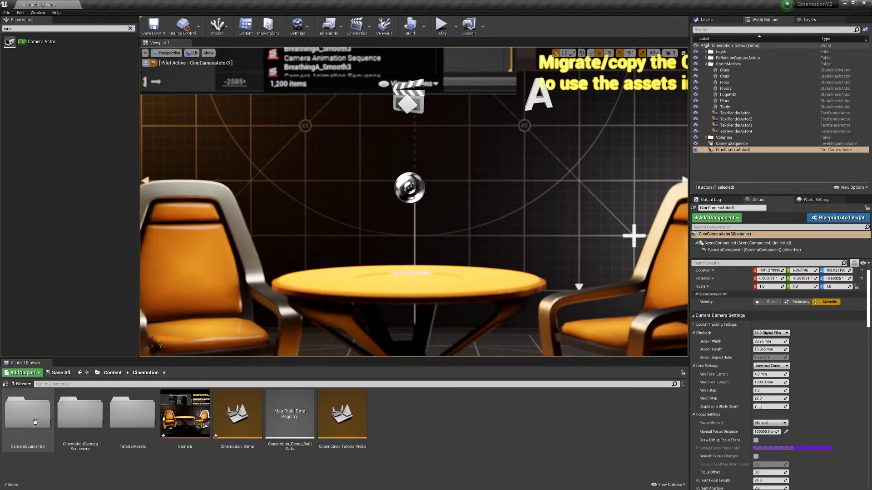
# Open the Camera level sequence and examine the actions and track types available for CineCameraActor3, including Camera Animation
pyautogui.doubleClick(192, 422)
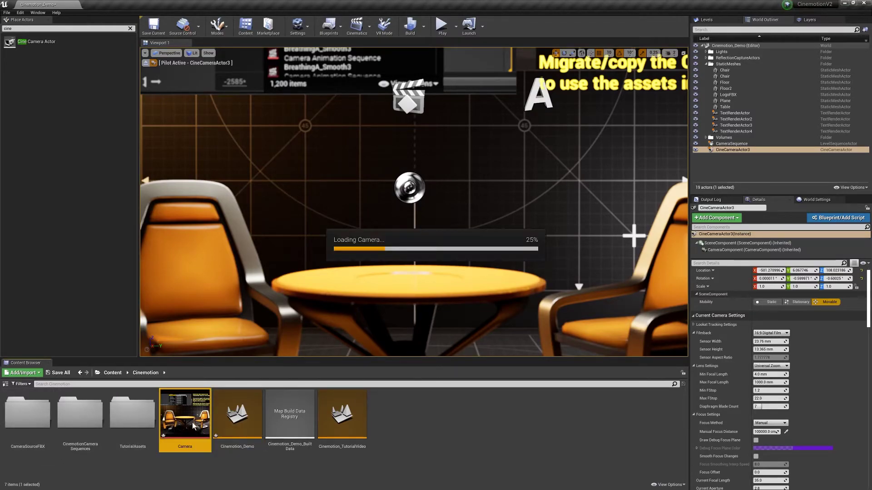
pyautogui.rightClick(44, 393)
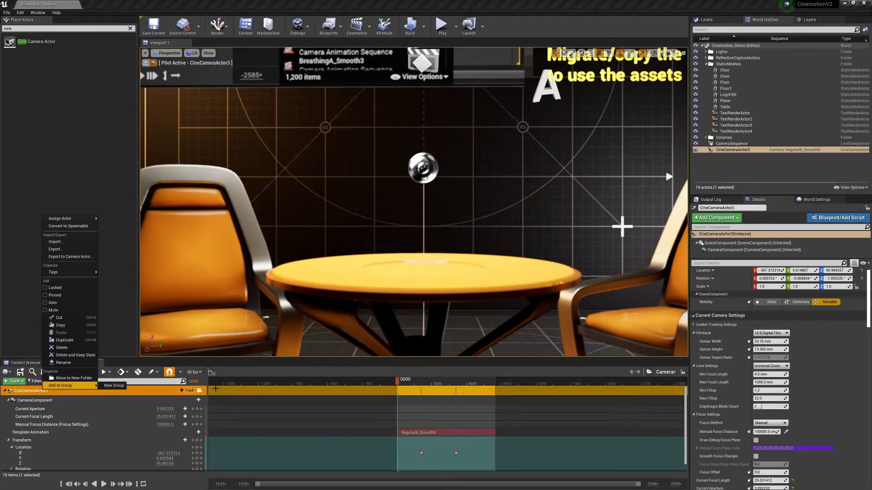
pyautogui.click(187, 390)
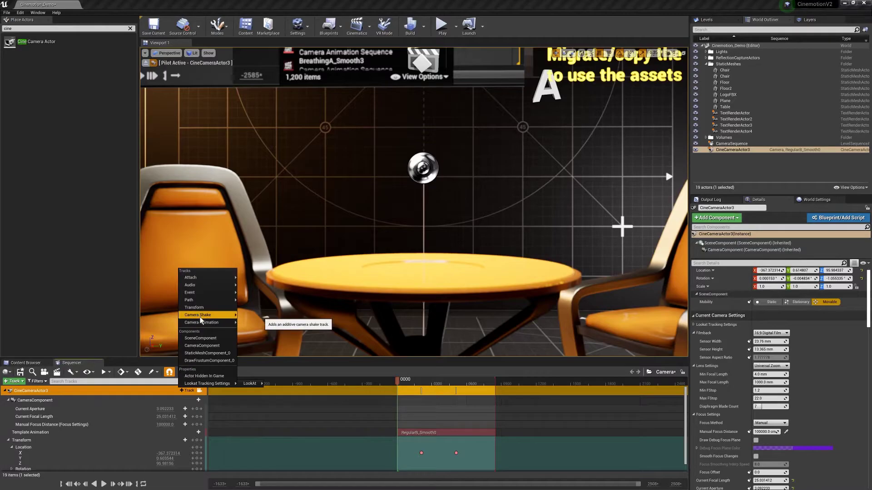
pyautogui.moveTo(201, 323)
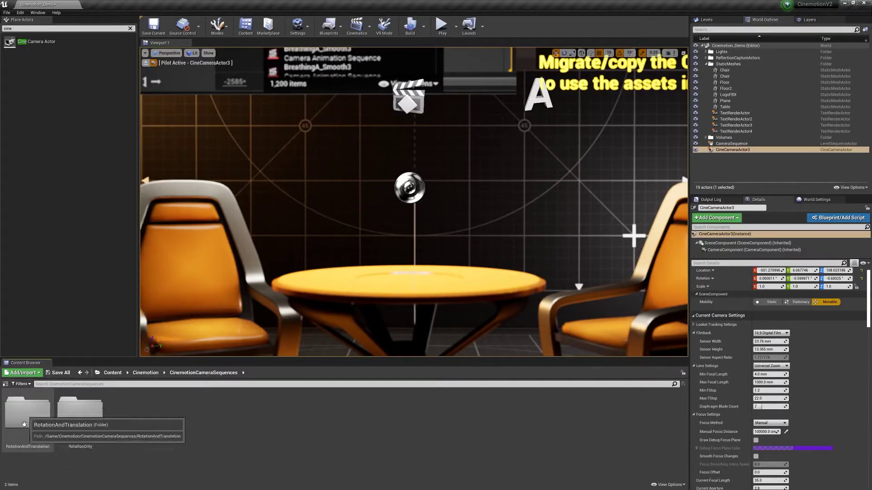
# Open the RotationAndTranslation folder within CinemotionCameraSequences to examine its subfolders
pyautogui.doubleClick(40, 425)
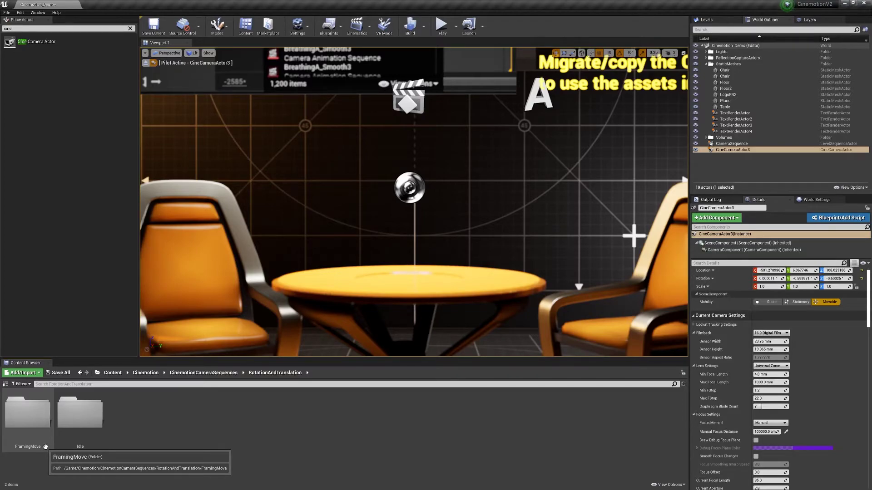
# Browse into the Idle folder of RotationAndTranslation and open its Loose subfolder
pyautogui.doubleClick(74, 414)
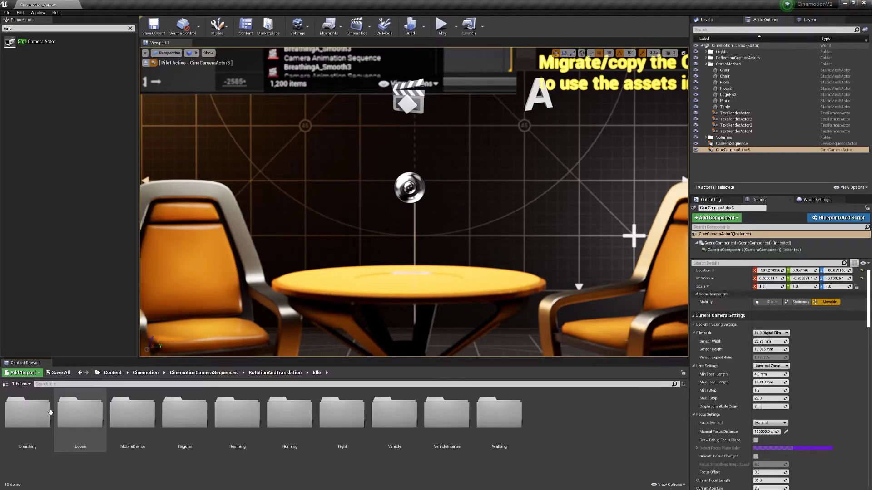
pyautogui.click(72, 414)
pyautogui.doubleClick(72, 414)
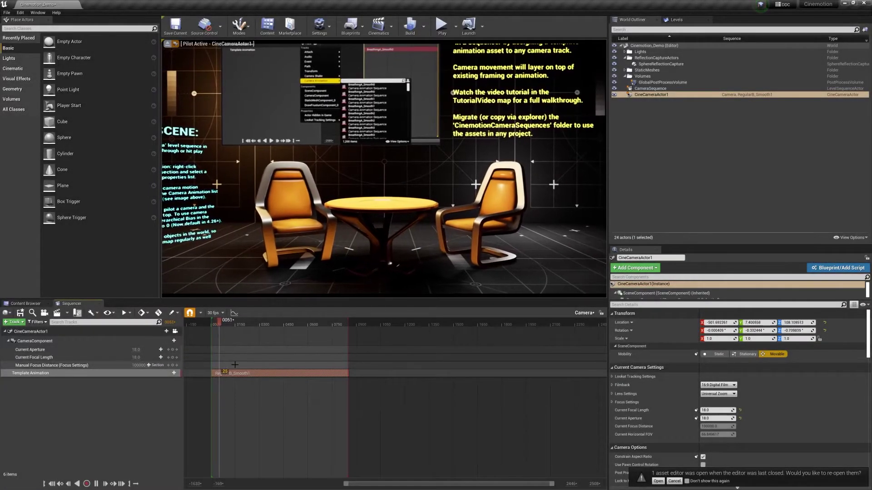
# Stop playback and add a Transform[Location] property multiplier to the RegularB_Smooth1 section on CineCameraActor1's Template Animation track
pyautogui.press('space')
pyautogui.rightClick(239, 374)
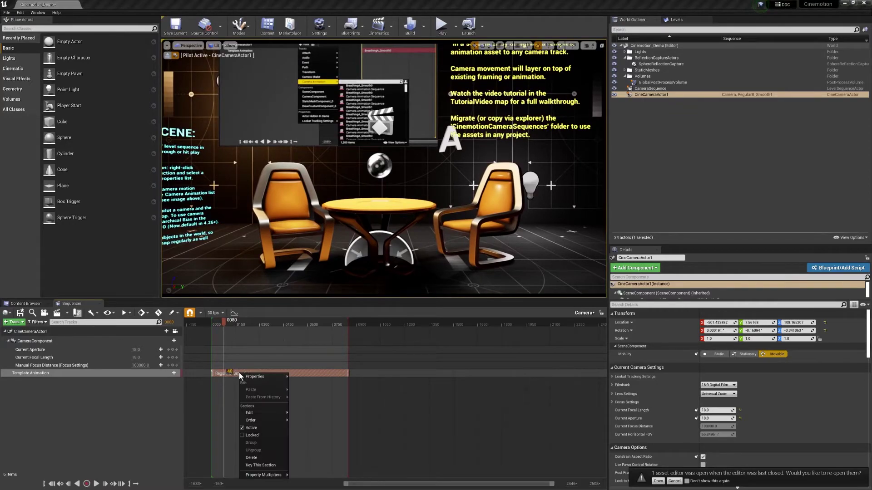
pyautogui.moveTo(244, 377)
pyautogui.moveTo(263, 475)
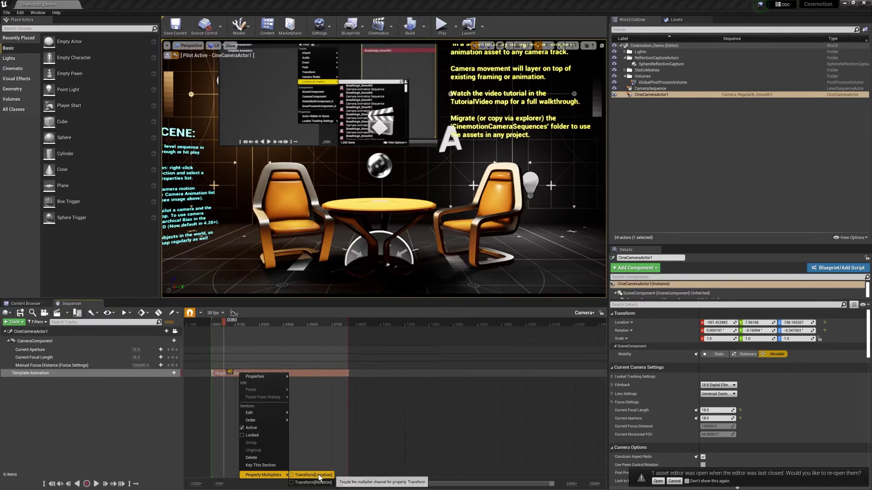
pyautogui.click(314, 475)
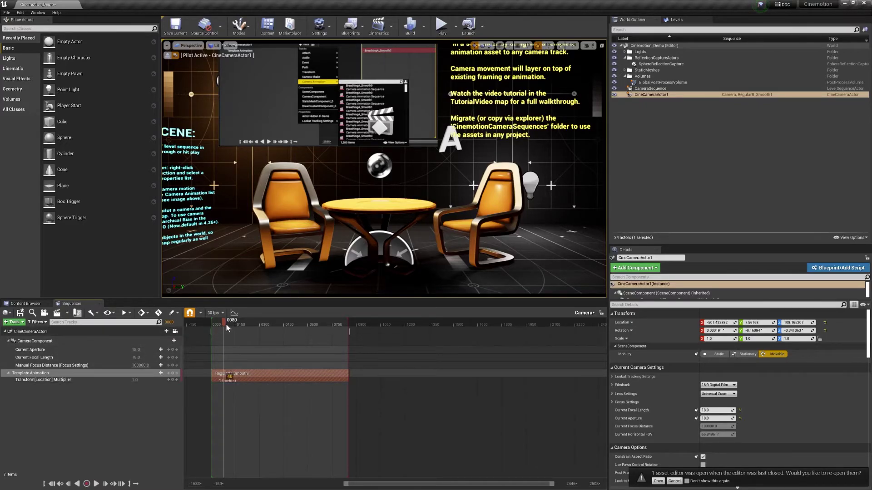
# Play the sequence from near its start and try Transform[Location] multiplier values of 0.0 and 10.0
pyautogui.moveTo(227, 324); pyautogui.dragTo(216, 324)
pyautogui.press('space')
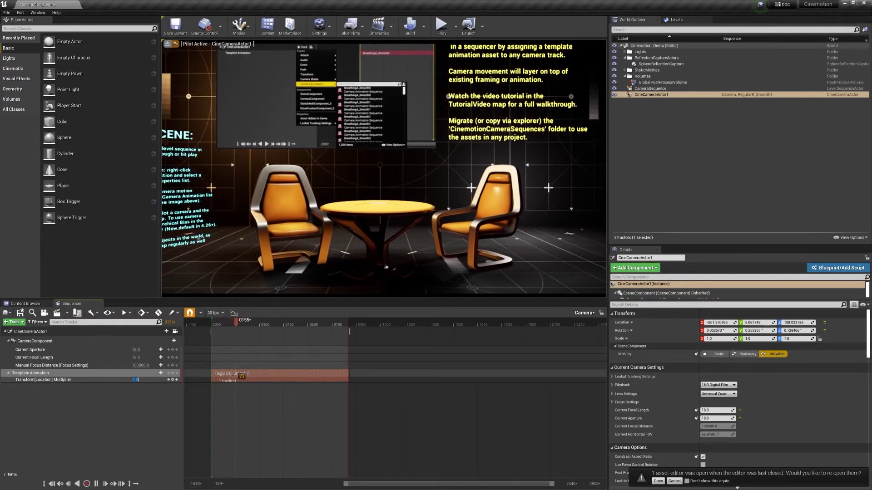
pyautogui.click(135, 379)
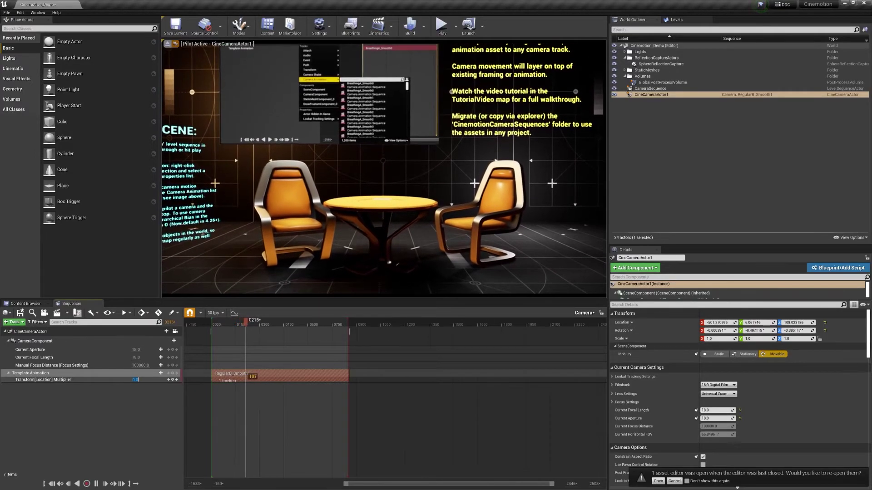
pyautogui.write('10.0')
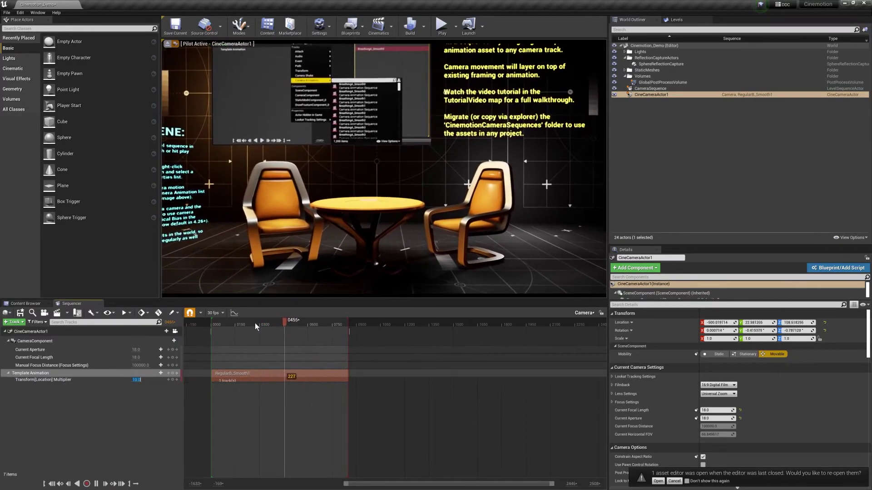
# Keyframe the Transform[Location] multiplier to fade from 10.0 to 0.0 at frame 184 and play back the fade
pyautogui.moveTo(255, 323)
pyautogui.mouseDown()
pyautogui.moveTo(226, 323)
pyautogui.moveTo(241, 323)
pyautogui.mouseUp()
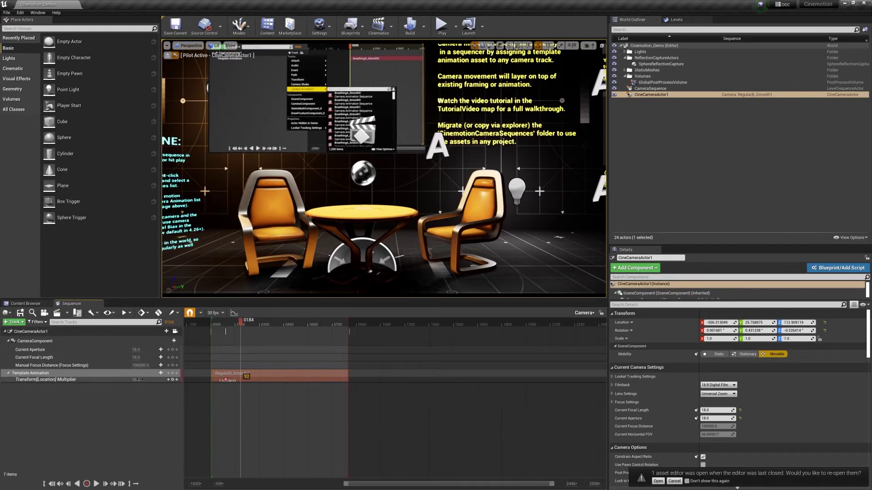
pyautogui.click(220, 323)
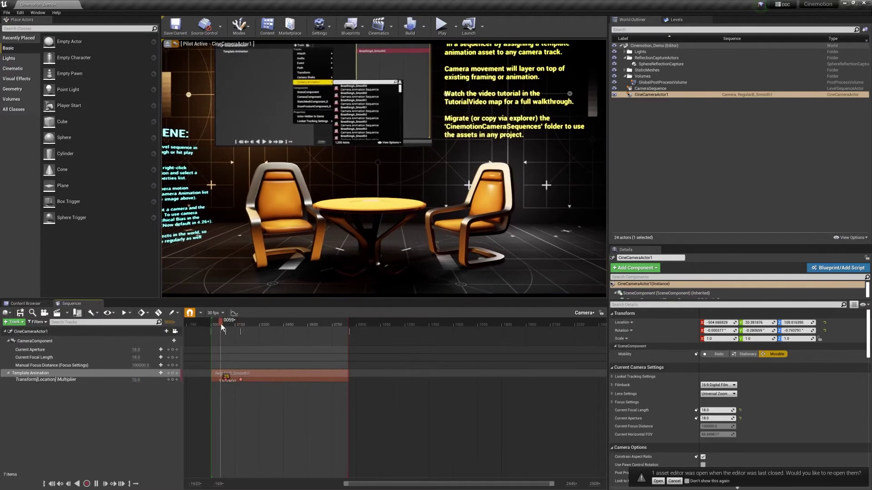
pyautogui.press('space')
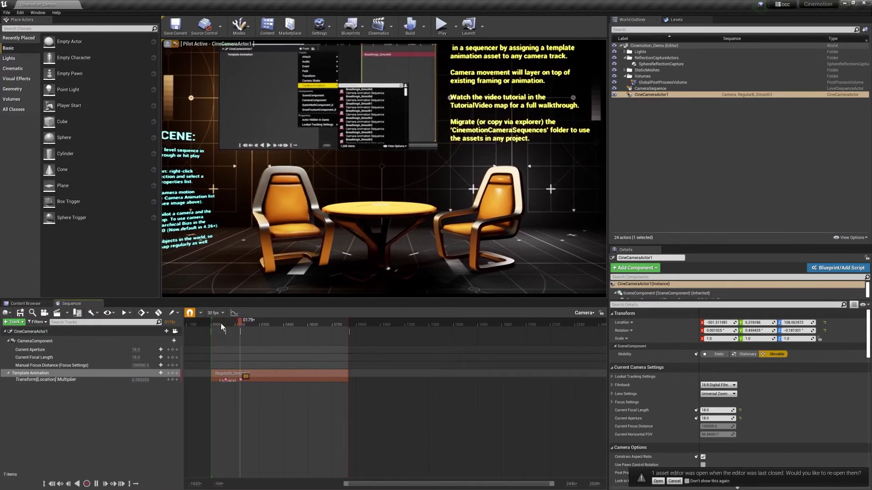
pyautogui.press('space')
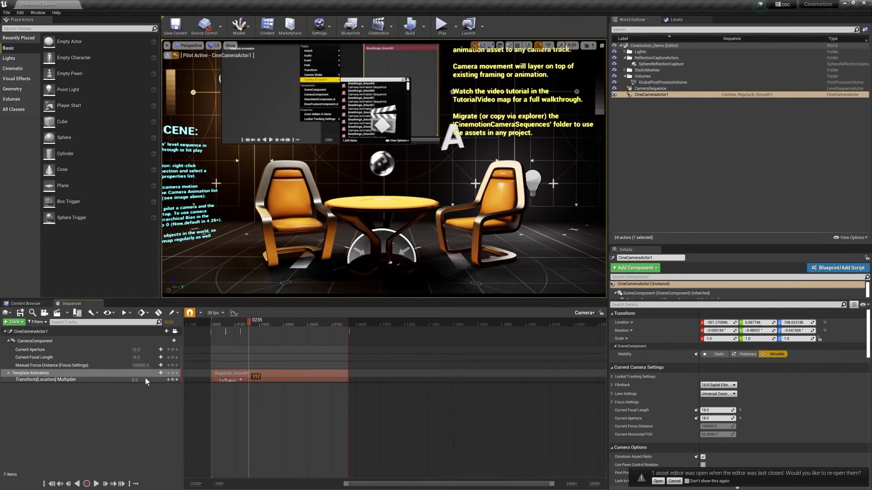
# Add a Transform[Rotation] property multiplier to the RegularB_Smooth1 section and remove the Transform[Location] multiplier
pyautogui.rightClick(252, 373)
pyautogui.moveTo(277, 368)
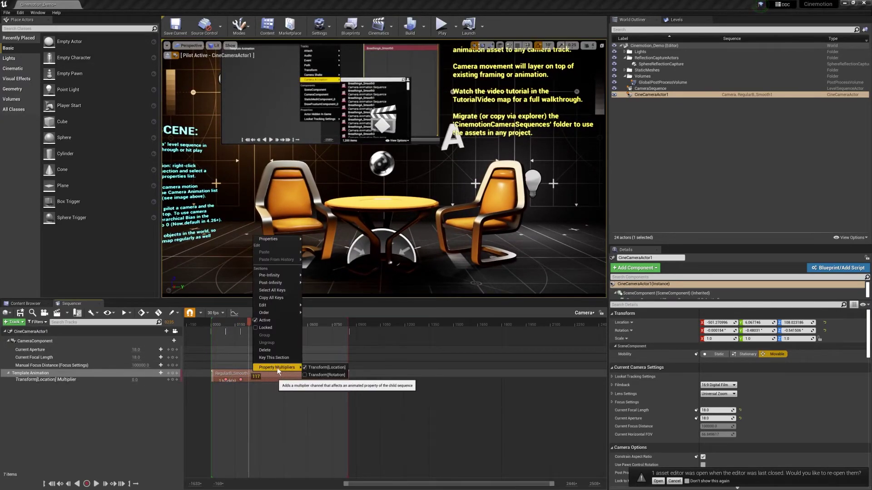
pyautogui.click(324, 375)
pyautogui.moveTo(239, 325); pyautogui.dragTo(228, 326)
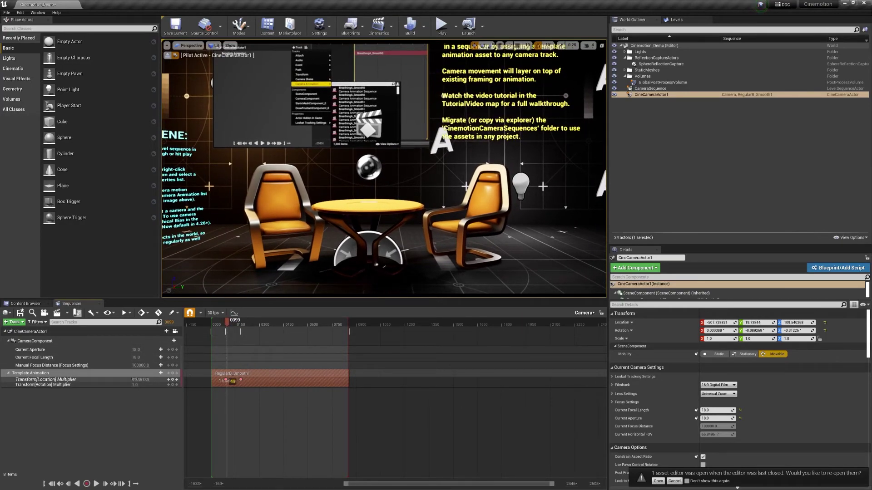
pyautogui.press('Delete')
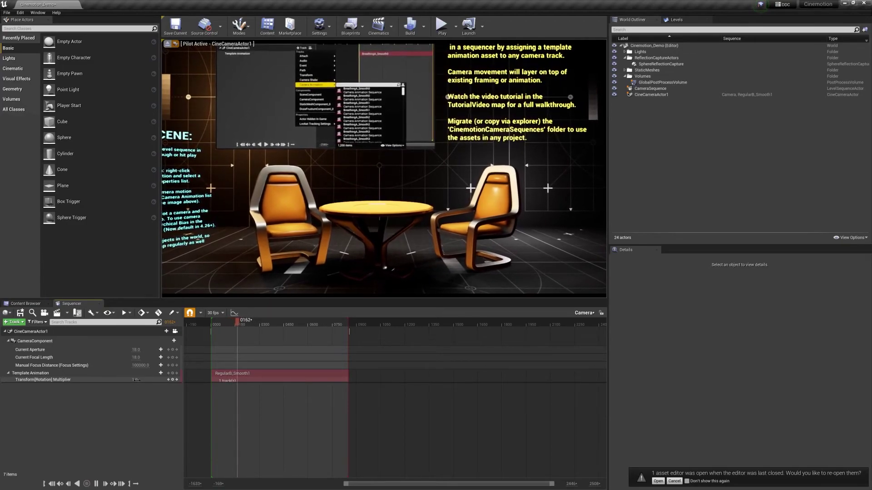
# Try a Transform[Rotation] multiplier of 0.0 during playback and raise it to 10.0
pyautogui.write('0.0')
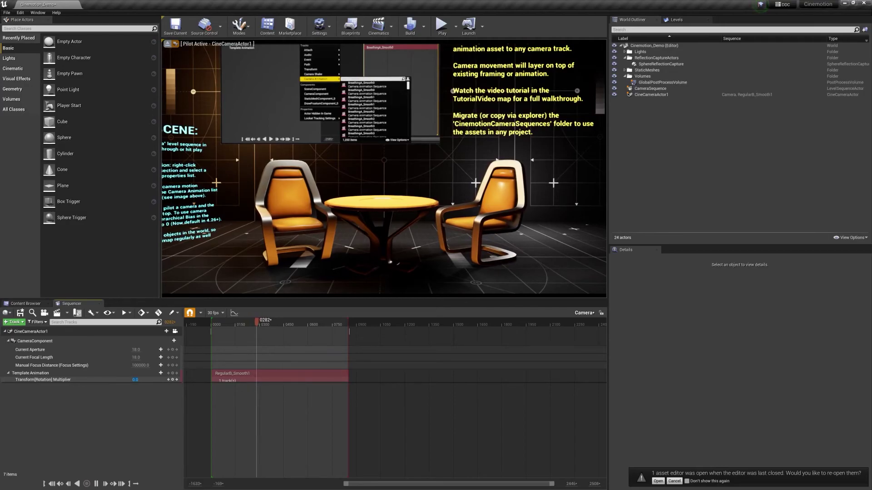
pyautogui.write('.0')
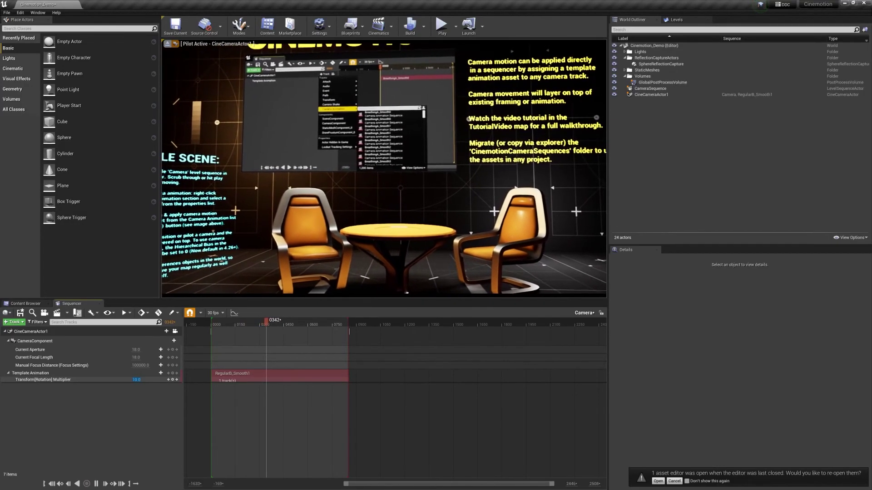
pyautogui.press('Return')
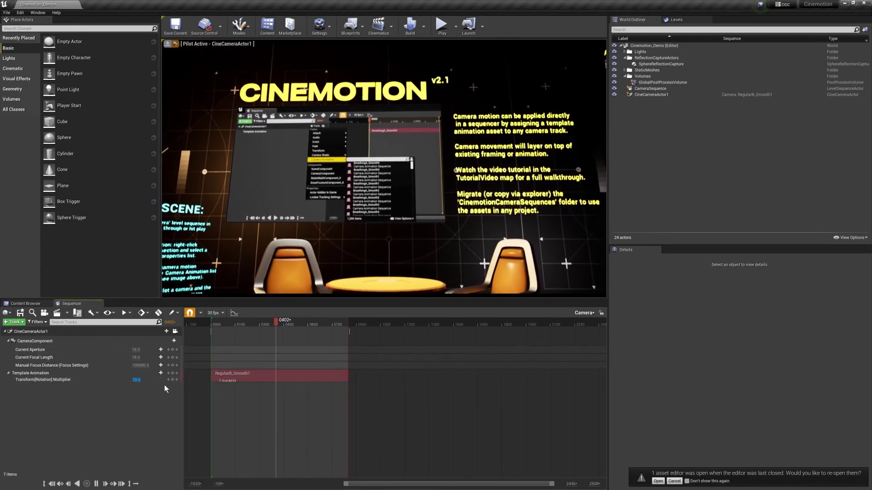
# Keyframe the Transform[Rotation] multiplier from 10.0 to 0.0 at frame 573 and play back the fade
pyautogui.click(173, 380)
pyautogui.click(302, 322)
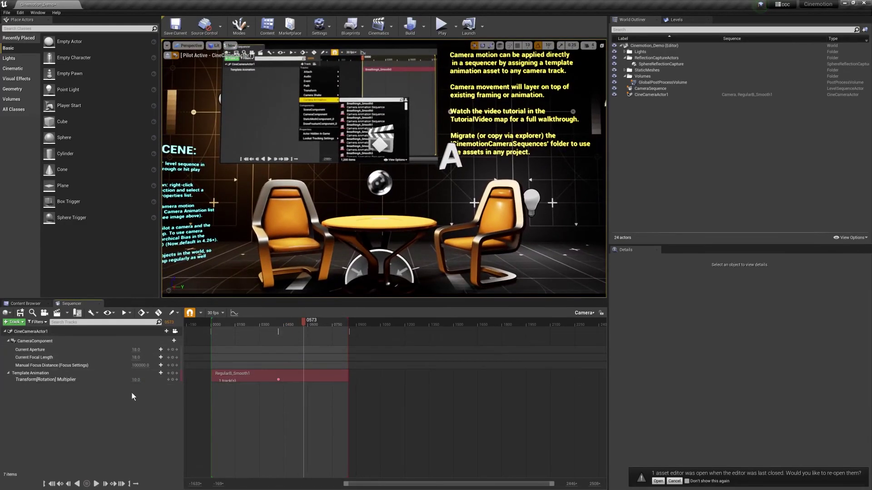
pyautogui.press('Return')
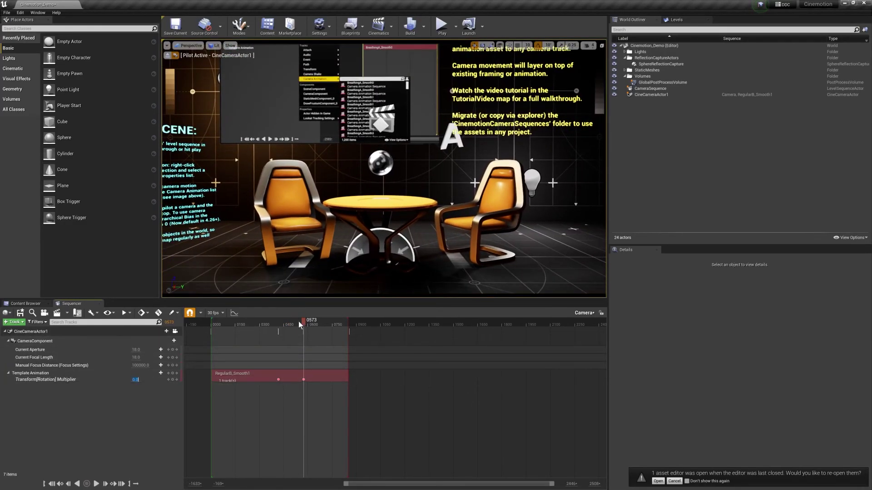
pyautogui.click(273, 322)
pyautogui.press('space')
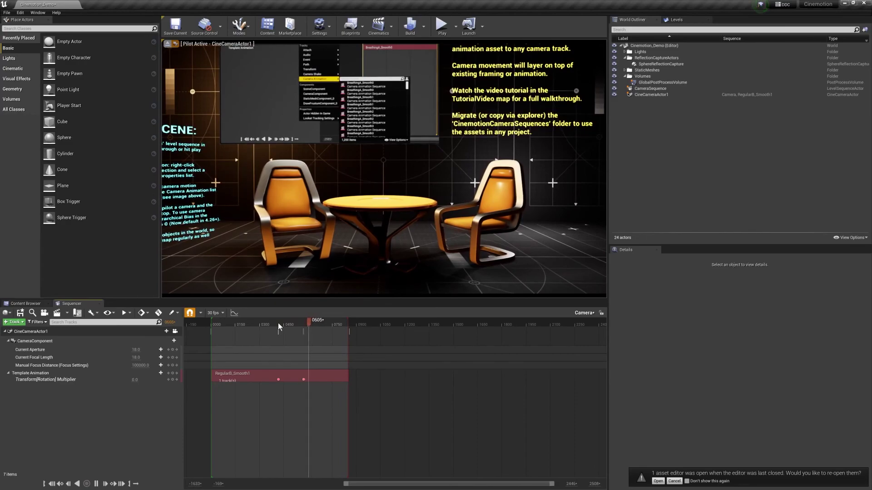
pyautogui.press('space')
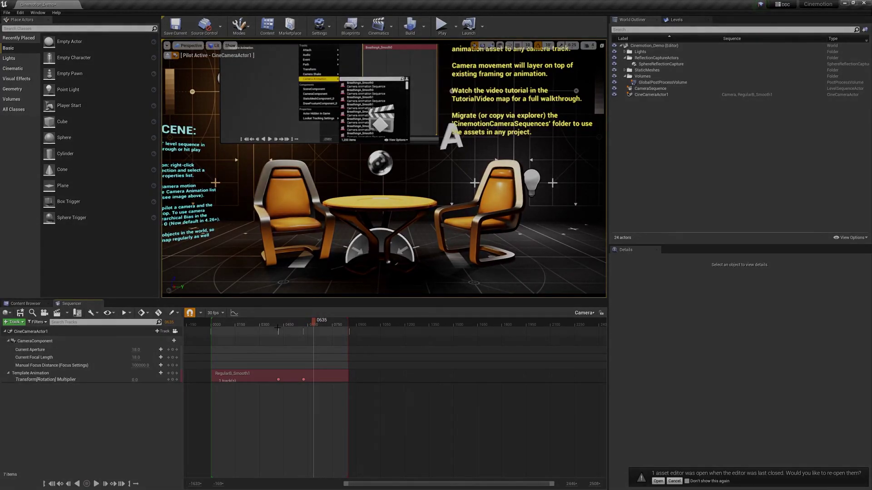